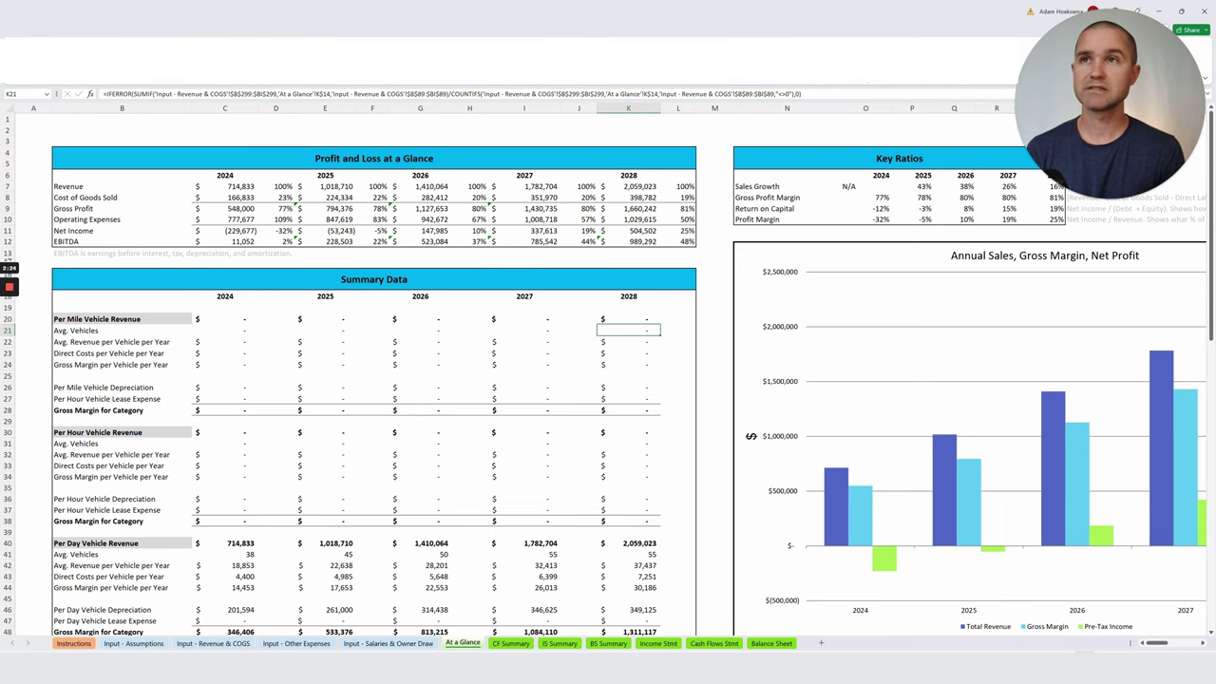
Scroll down through the At a Glance dashboard and back up.
scroll(608, 380, down, 5)
scroll(608, 380, down, 4)
scroll(608, 380, down, 3)
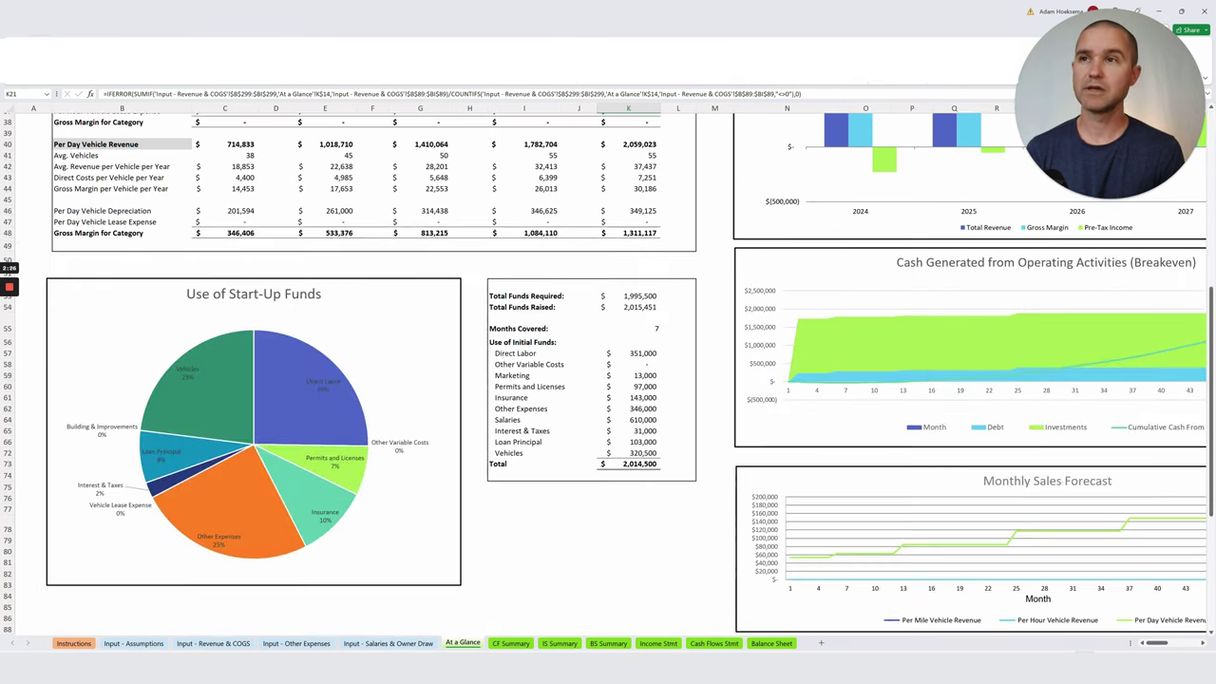
scroll(608, 380, down, 1)
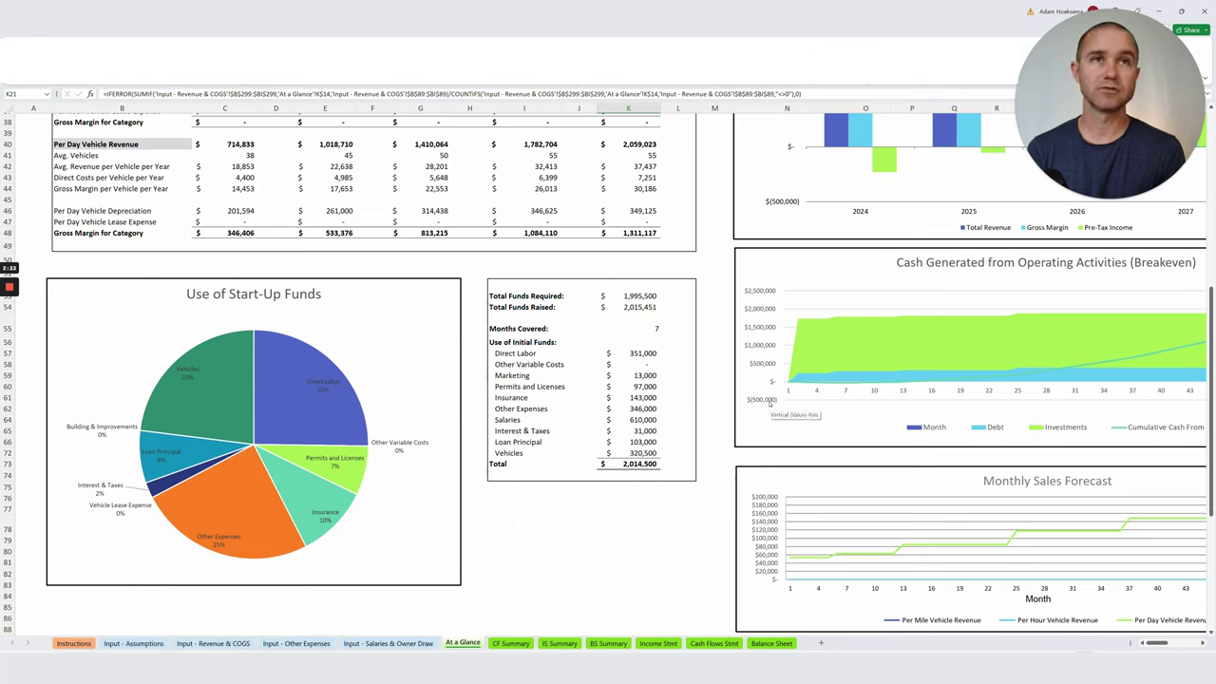
scroll(769, 403, up, 3)
scroll(750, 270, up, 4)
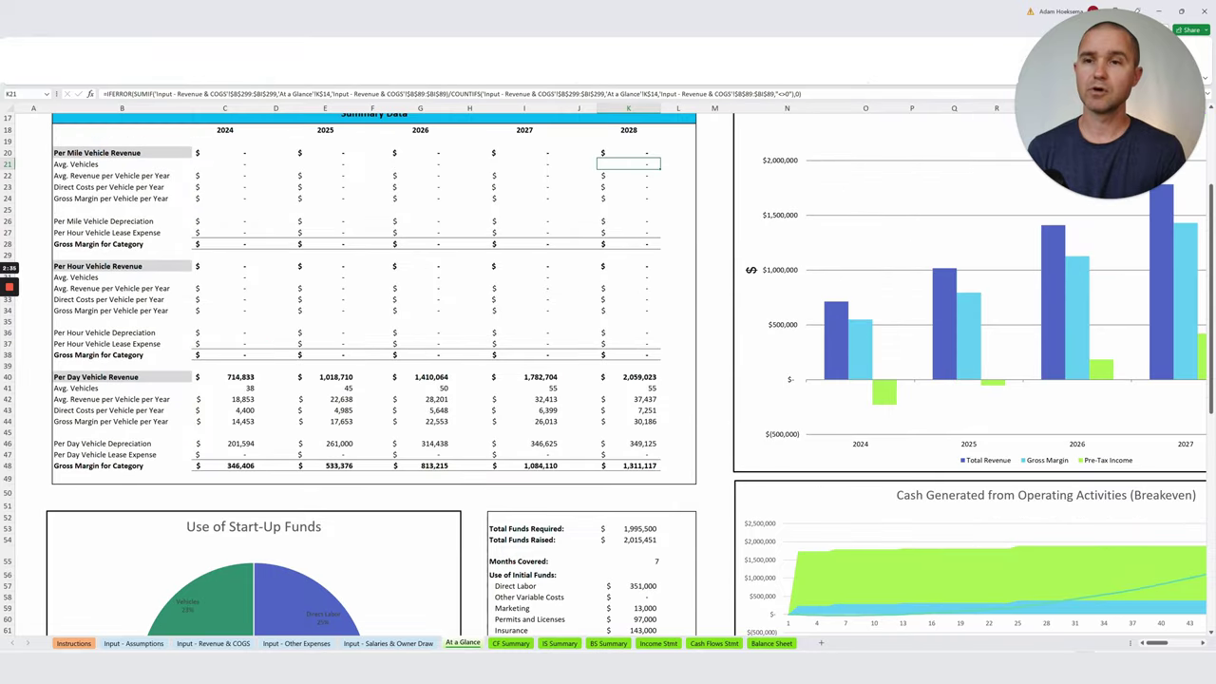
View the CF Summary, IS Summary and BS Summary sheets in turn.
click(510, 643)
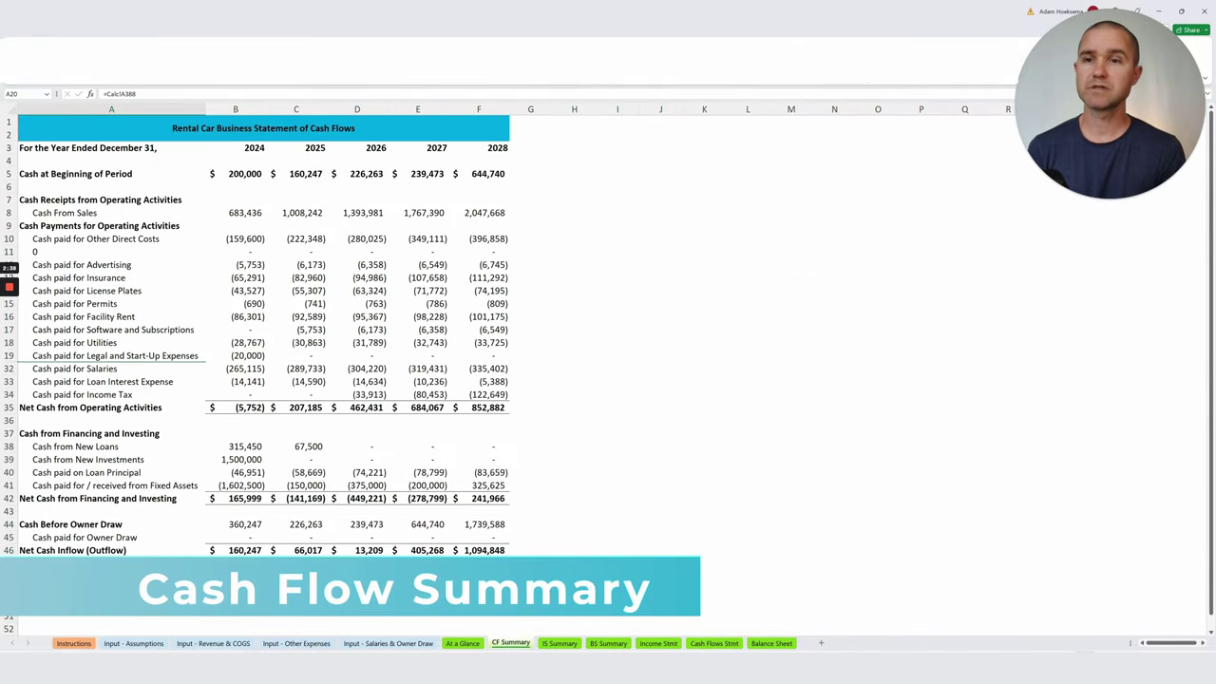
click(559, 643)
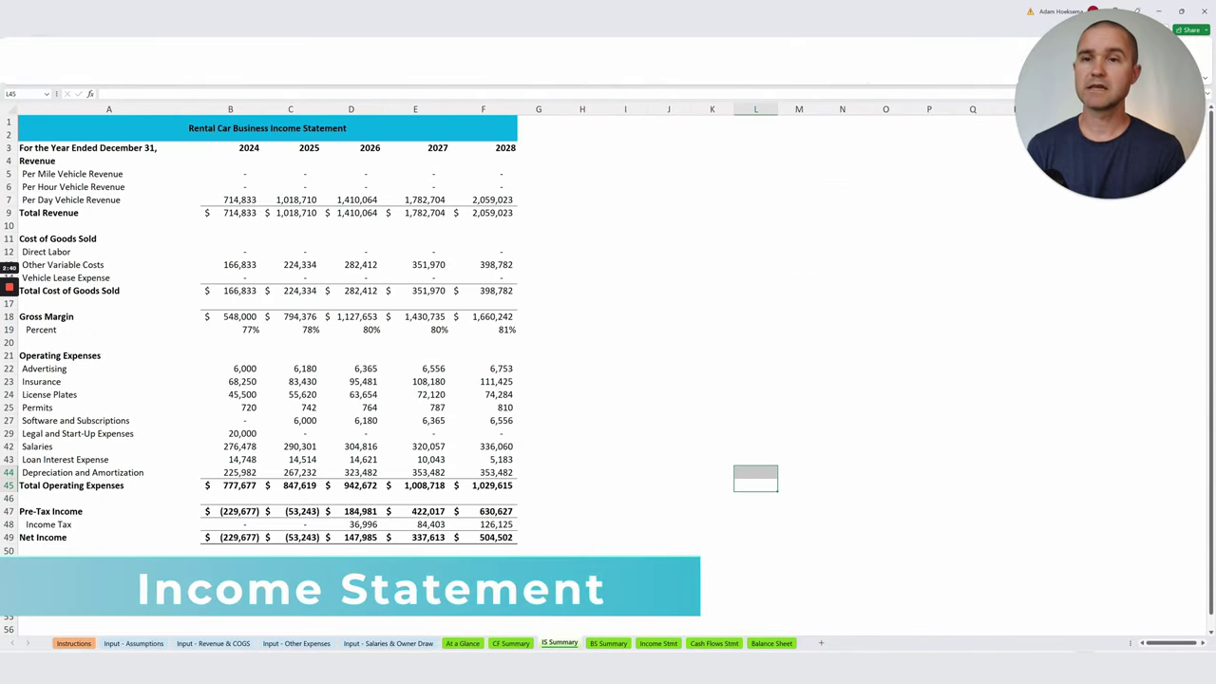
click(608, 643)
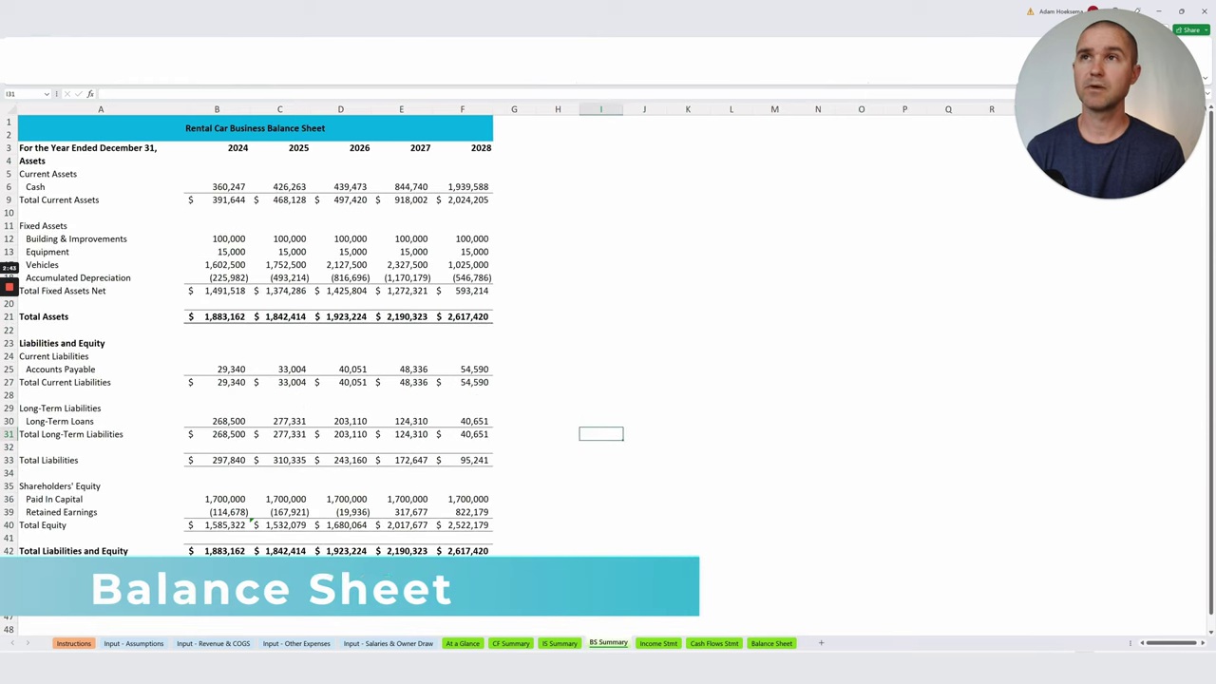
Scroll through the monthly Income Stmt projections for years 1–3.
click(658, 643)
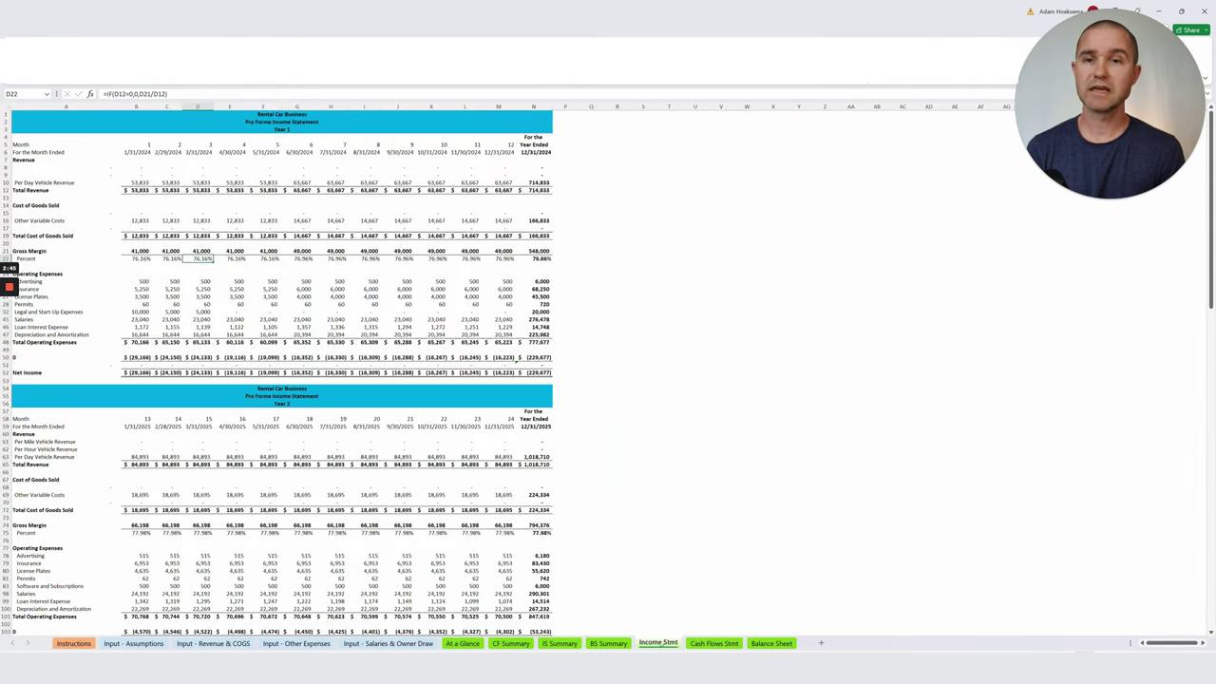
scroll(285, 380, down, 15)
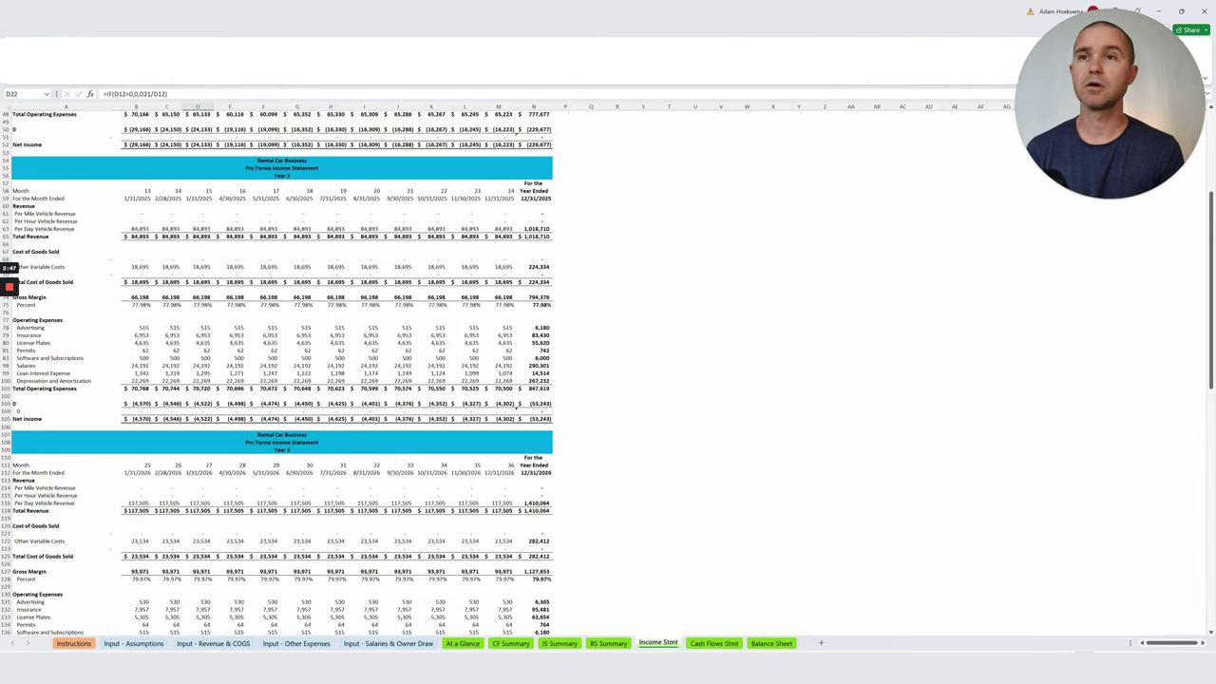
scroll(285, 380, down, 5)
scroll(285, 370, down, 6)
scroll(285, 380, up, 18)
scroll(285, 380, up, 7)
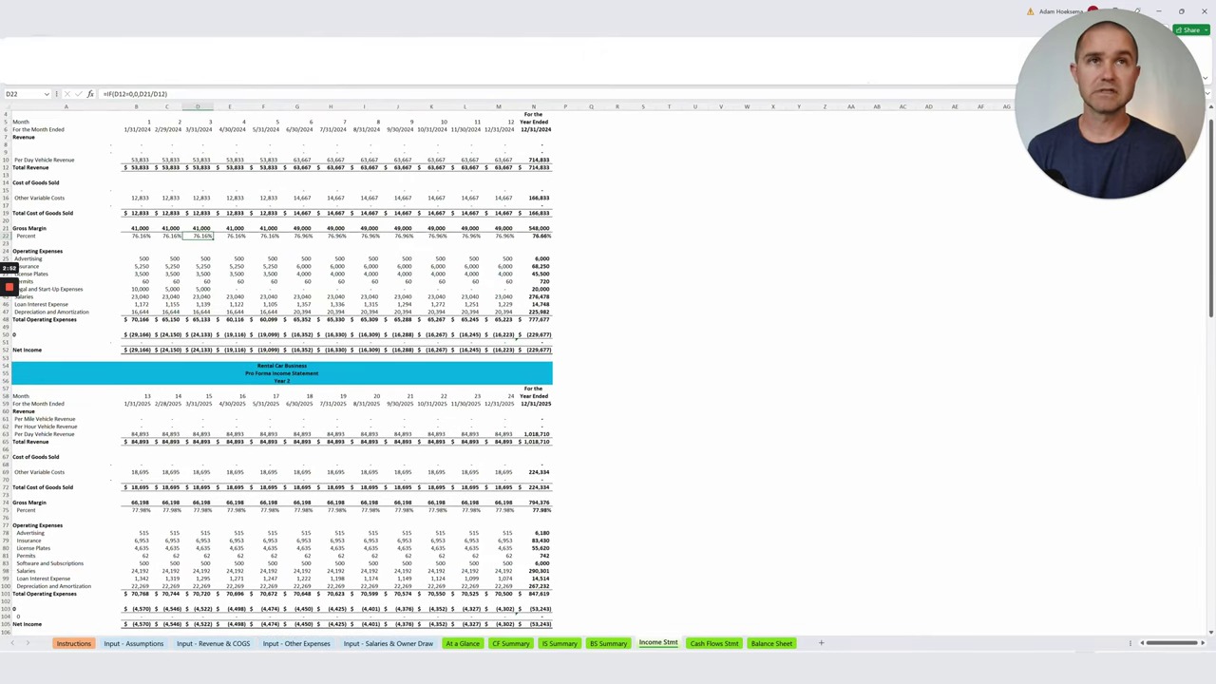
scroll(285, 380, up, 1)
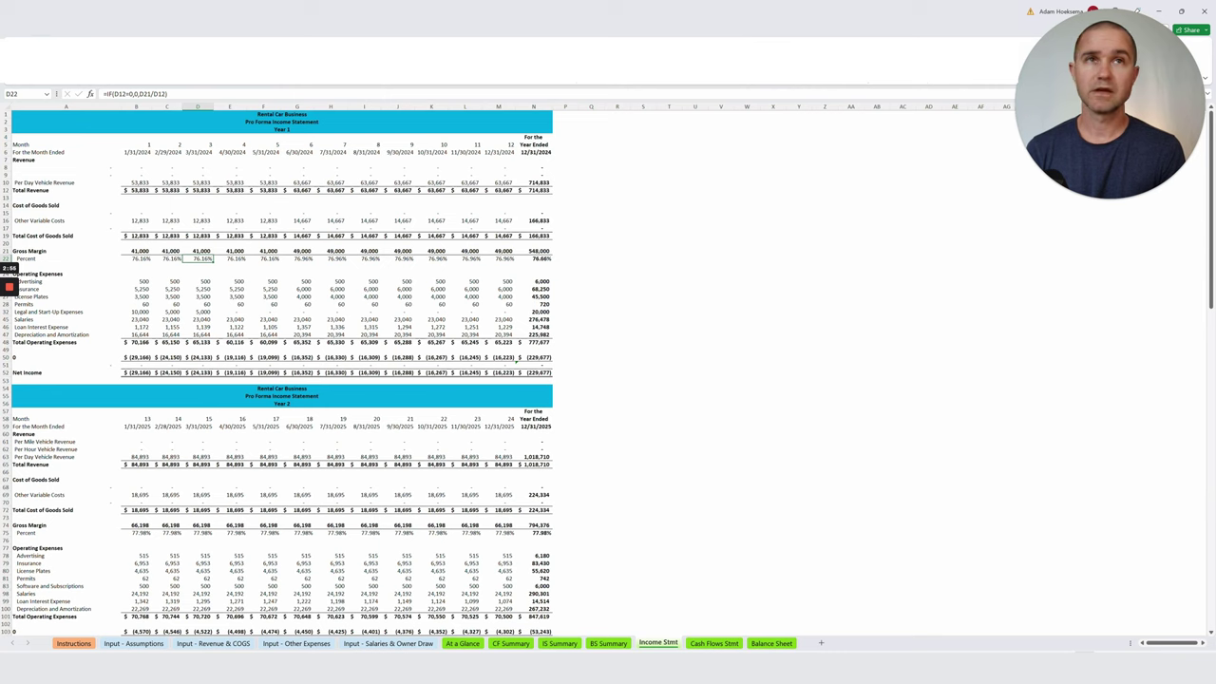
click(134, 644)
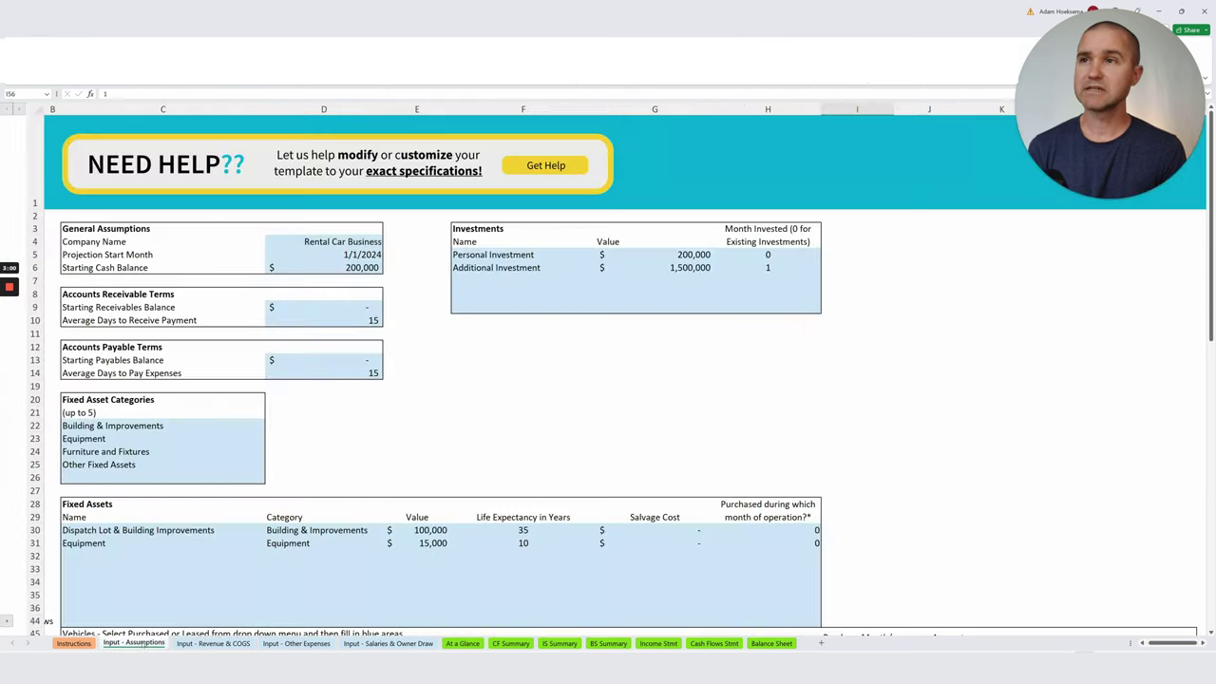
scroll(608, 380, down, 1)
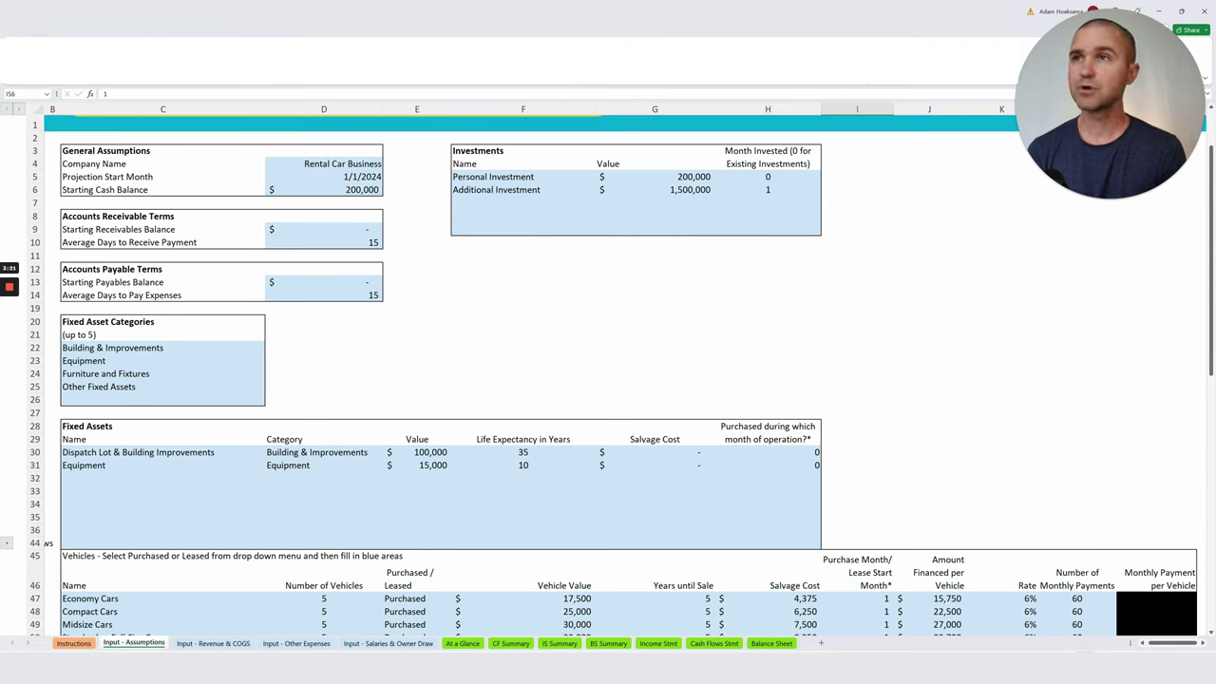
click(342, 176)
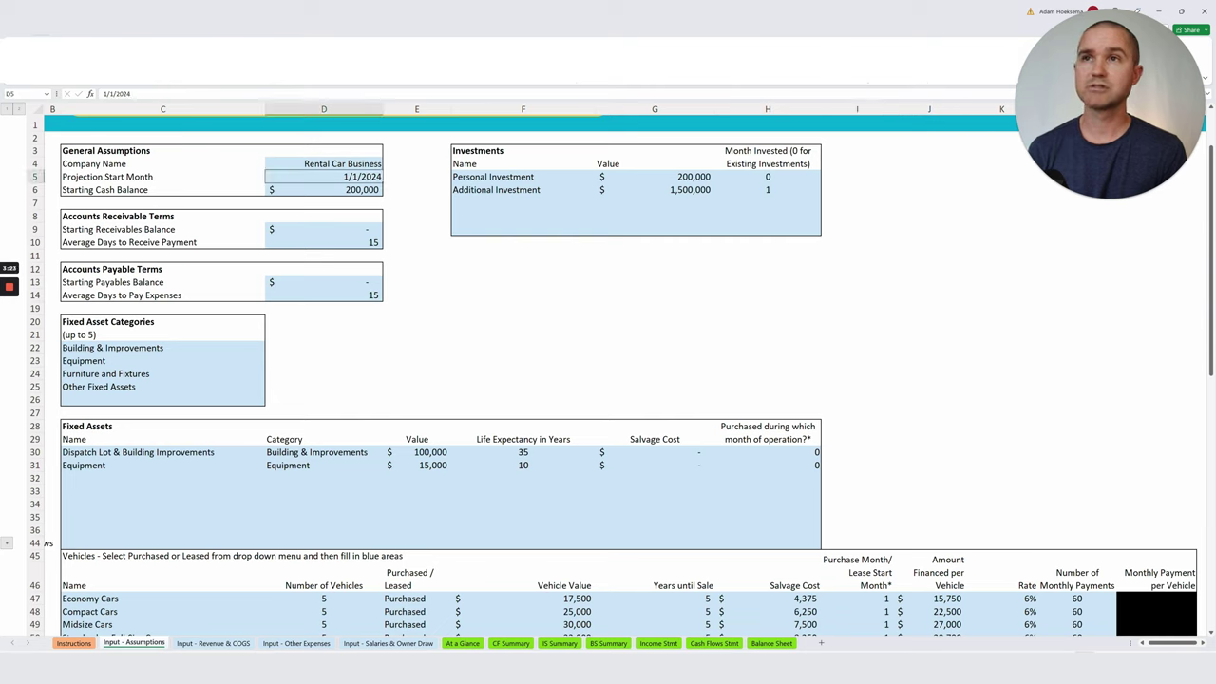
key(Down)
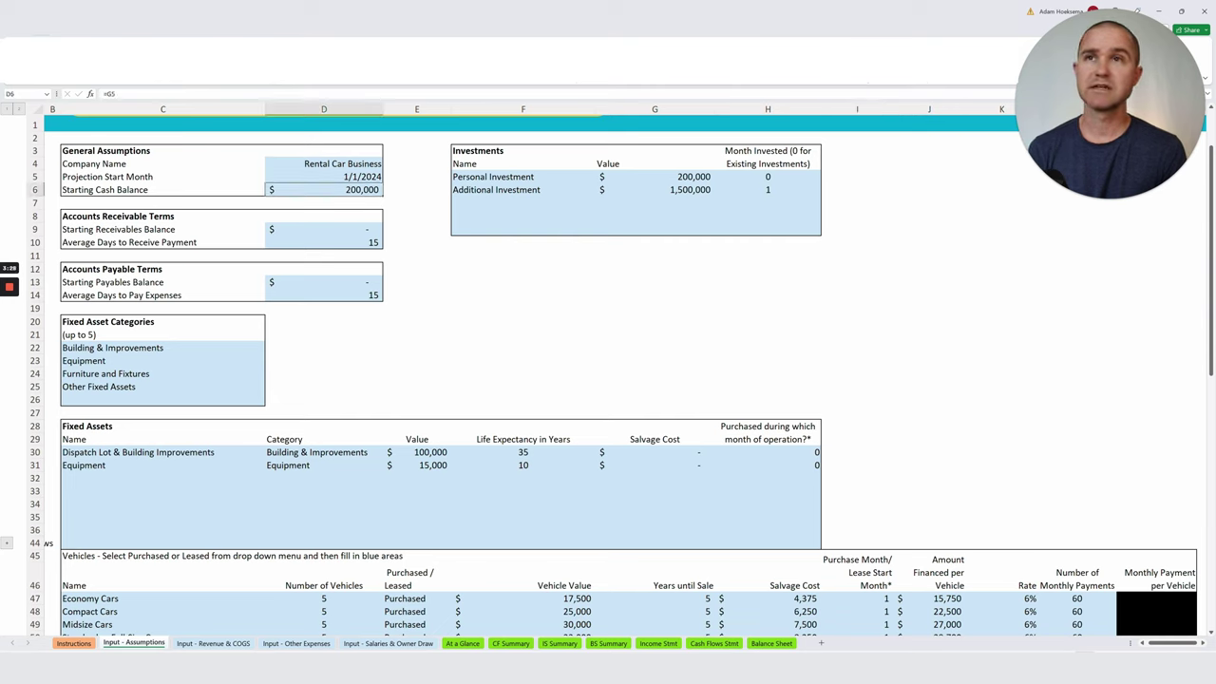
key(ctrl+bracketleft)
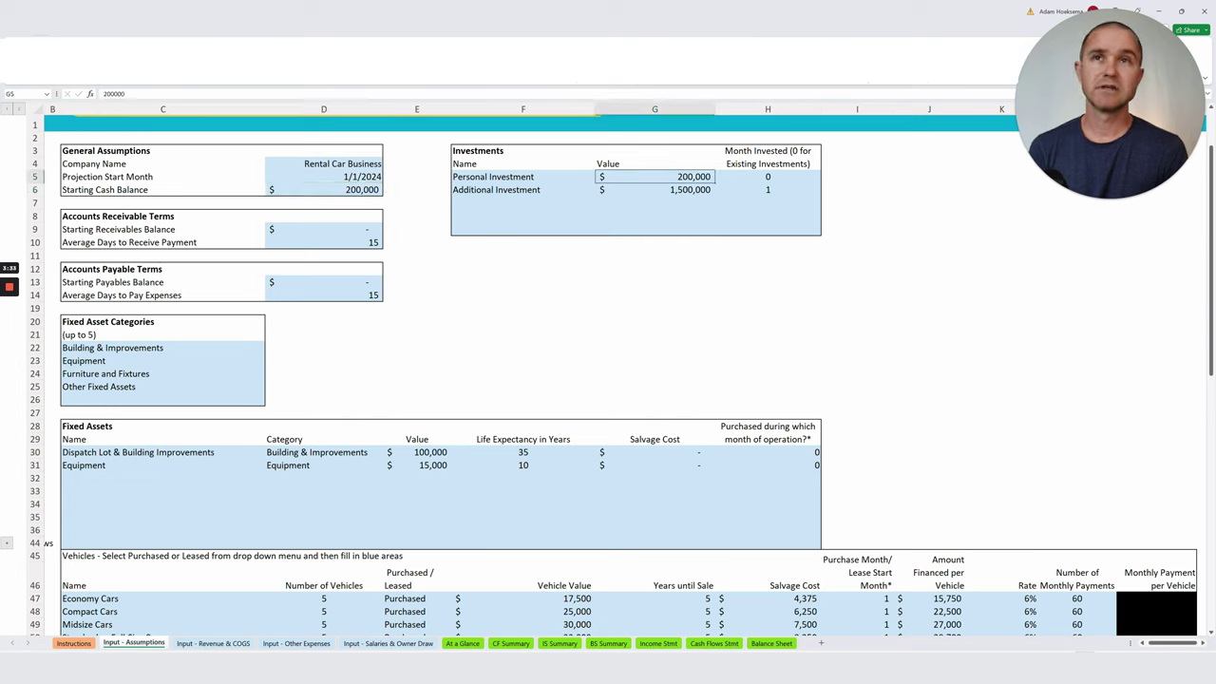
key(Down)
key(Left)
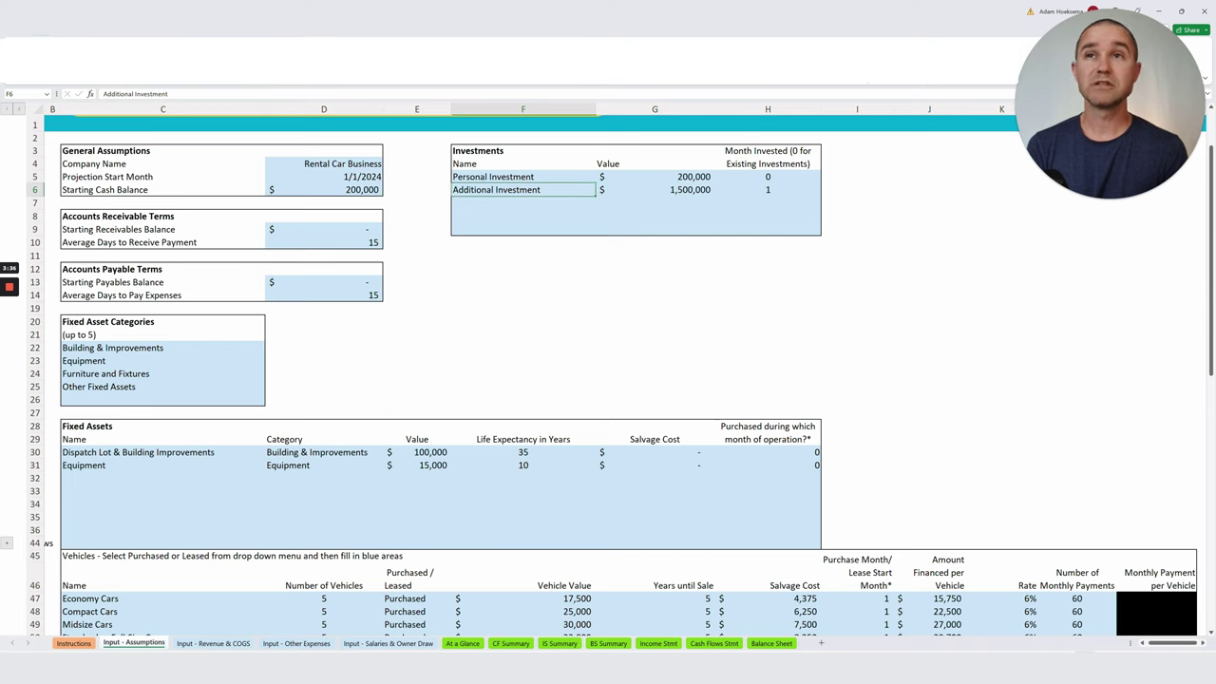
key(Right)
key(Right)
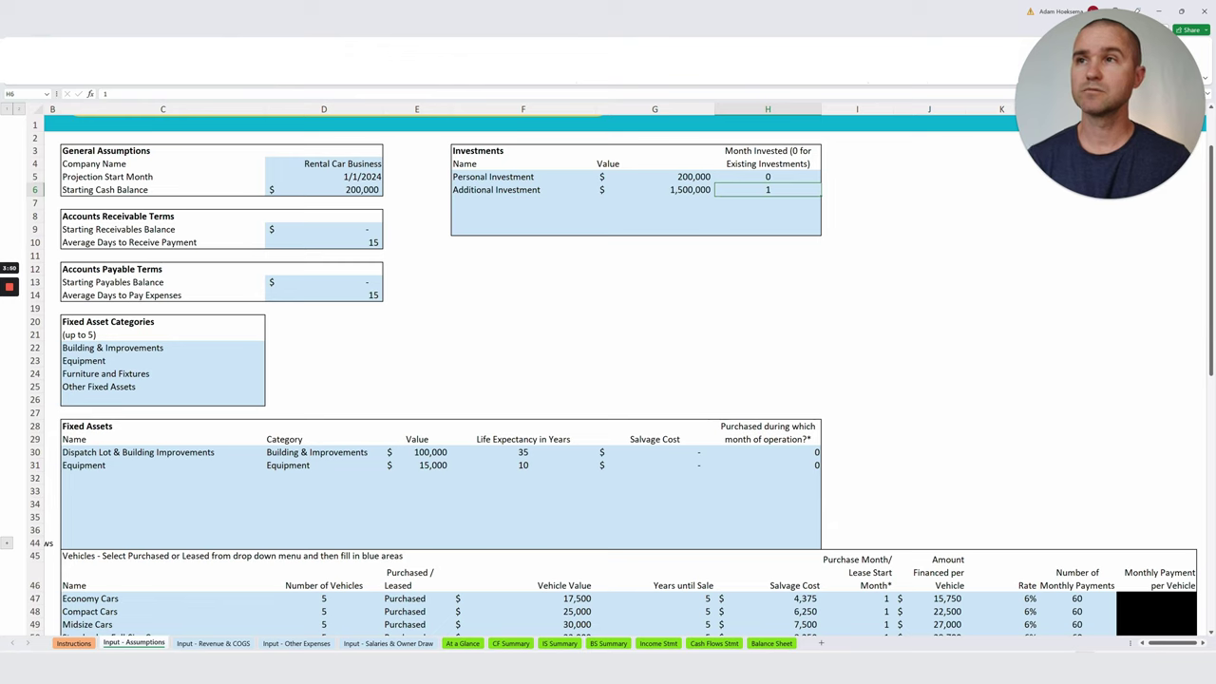
key(Left)
key(Left)
key(Left)
key(Down)
key(Down)
key(Down)
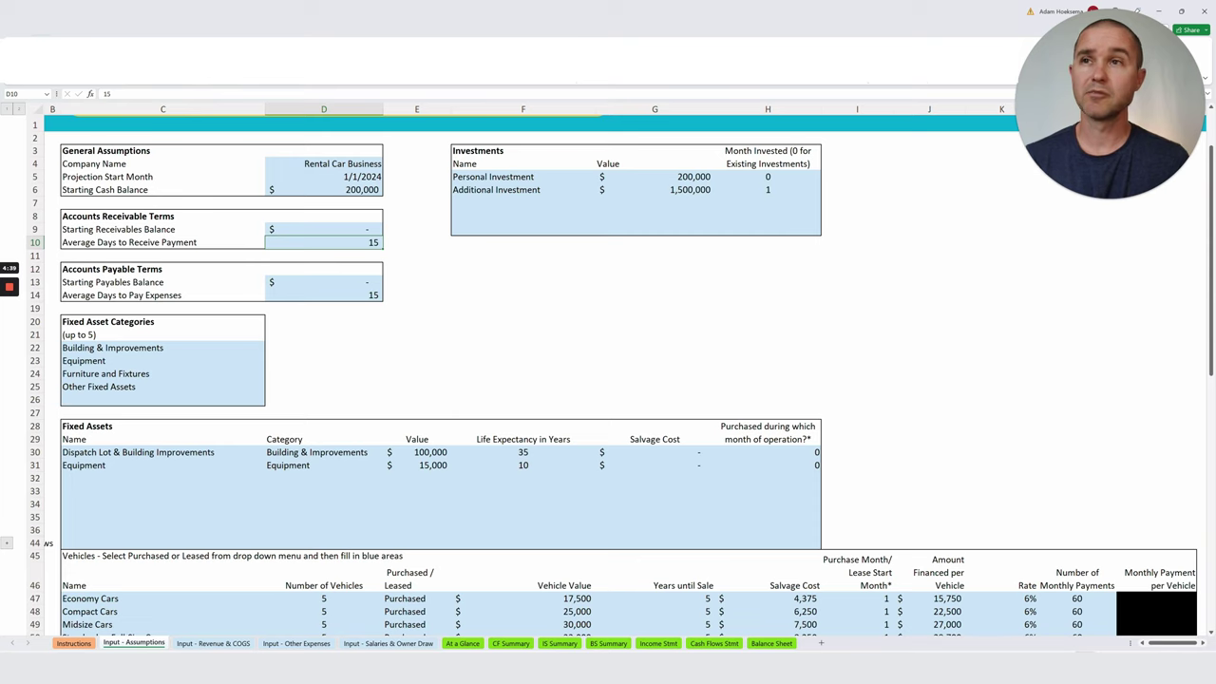
key(Down)
key(Down)
key(Down)
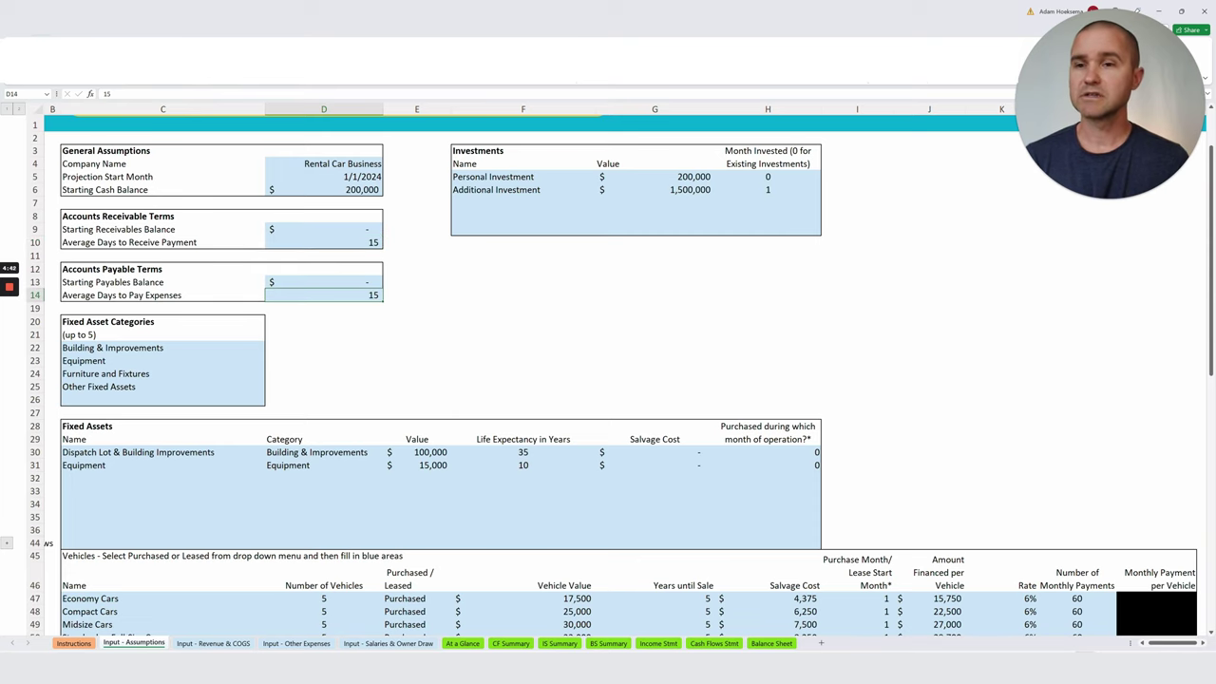
scroll(608, 380, down, 3)
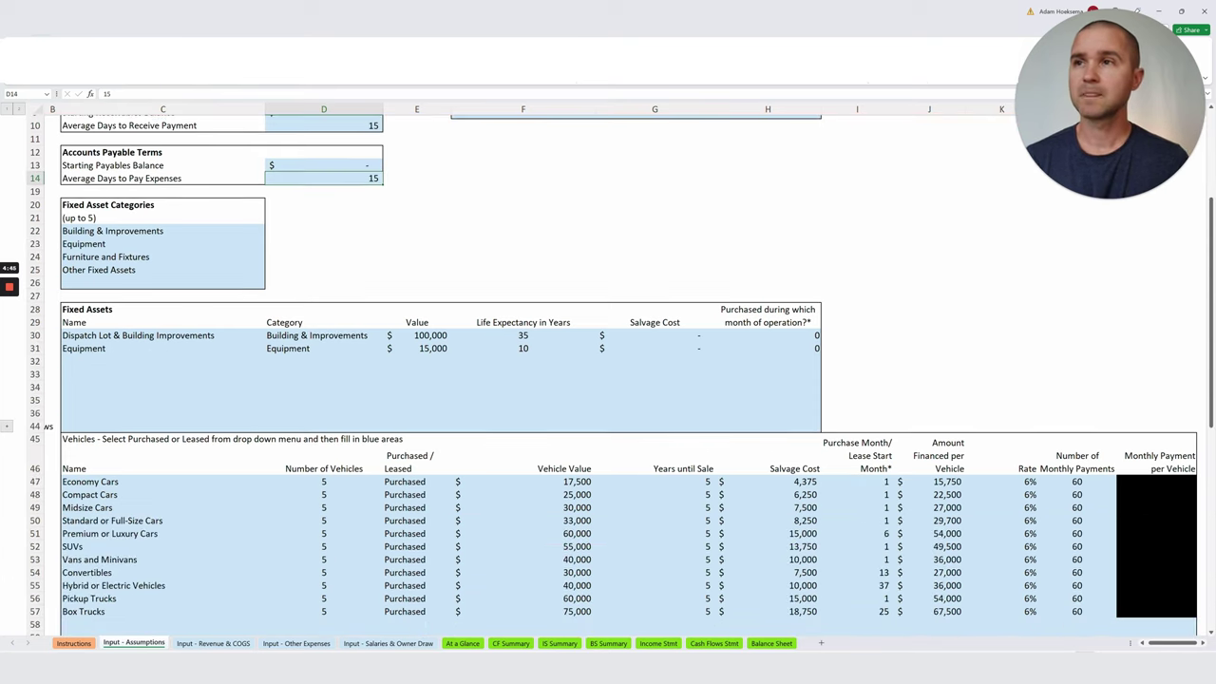
scroll(608, 381, down, 3)
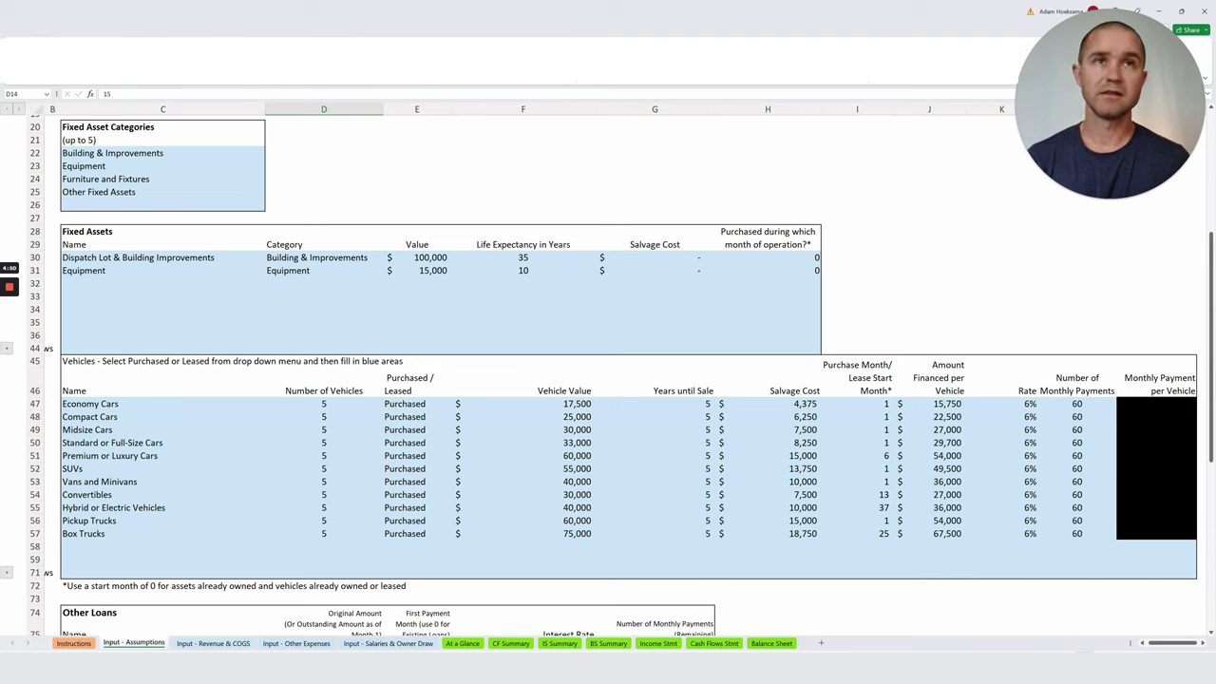
click(161, 258)
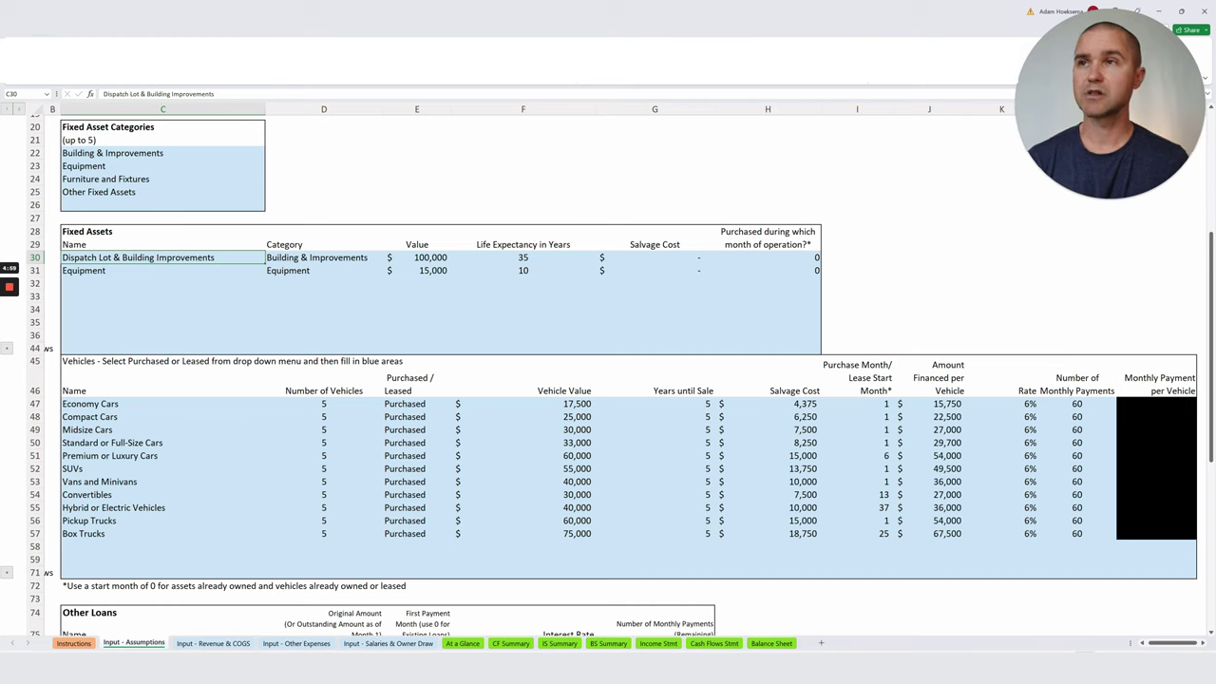
key(Right)
key(Right)
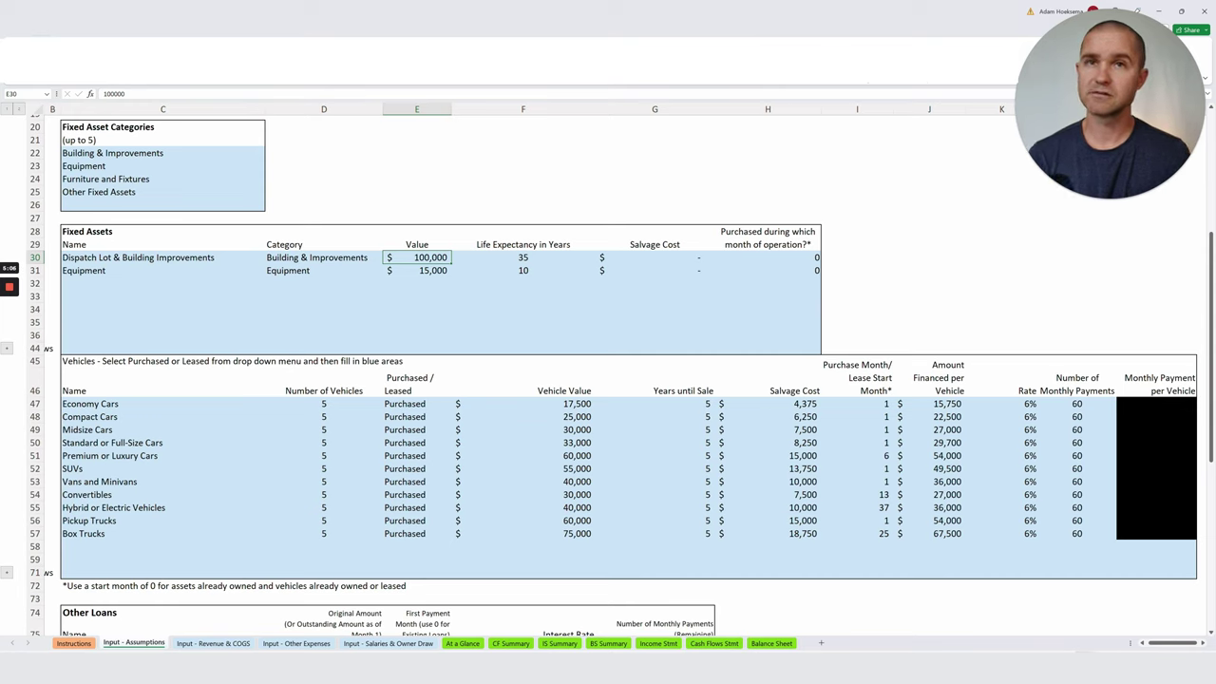
key(Right)
key(Right)
key(Right)
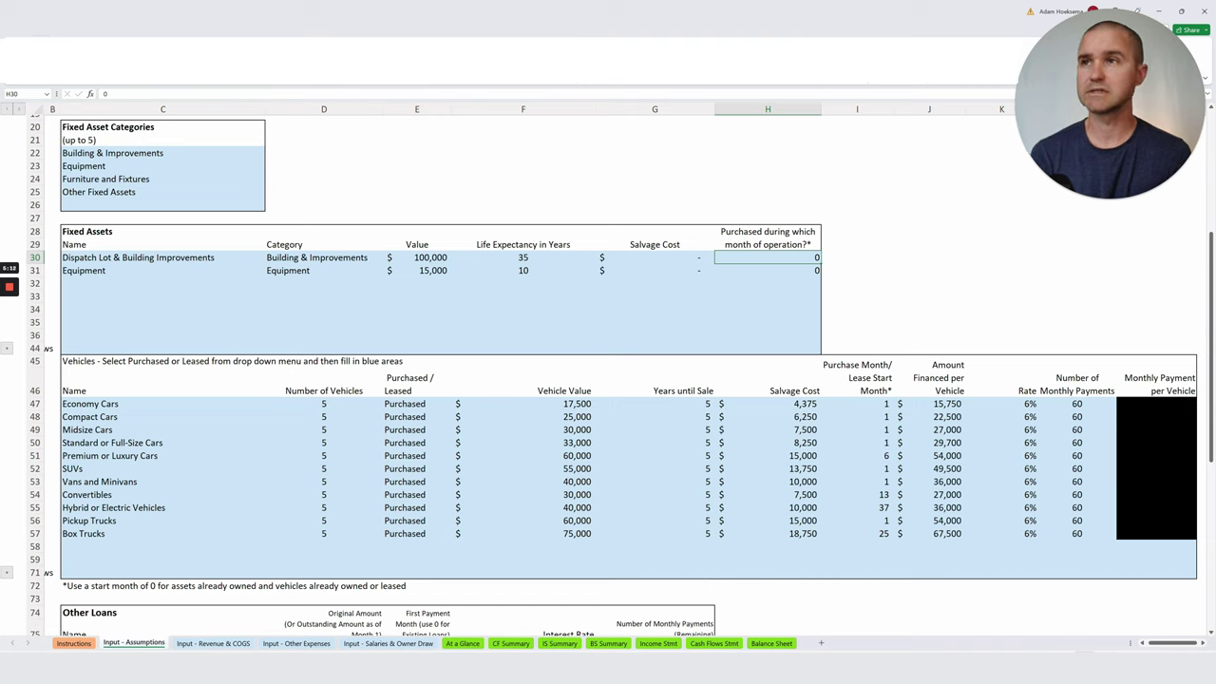
key(Return)
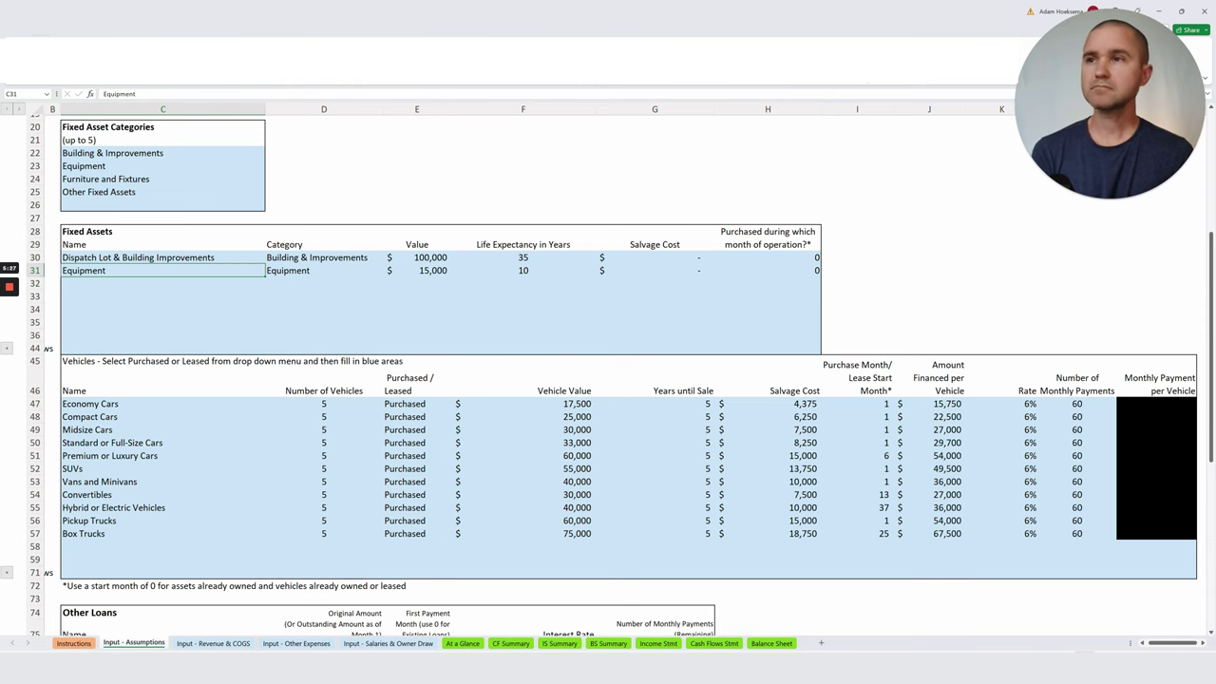
scroll(627, 380, down, 3)
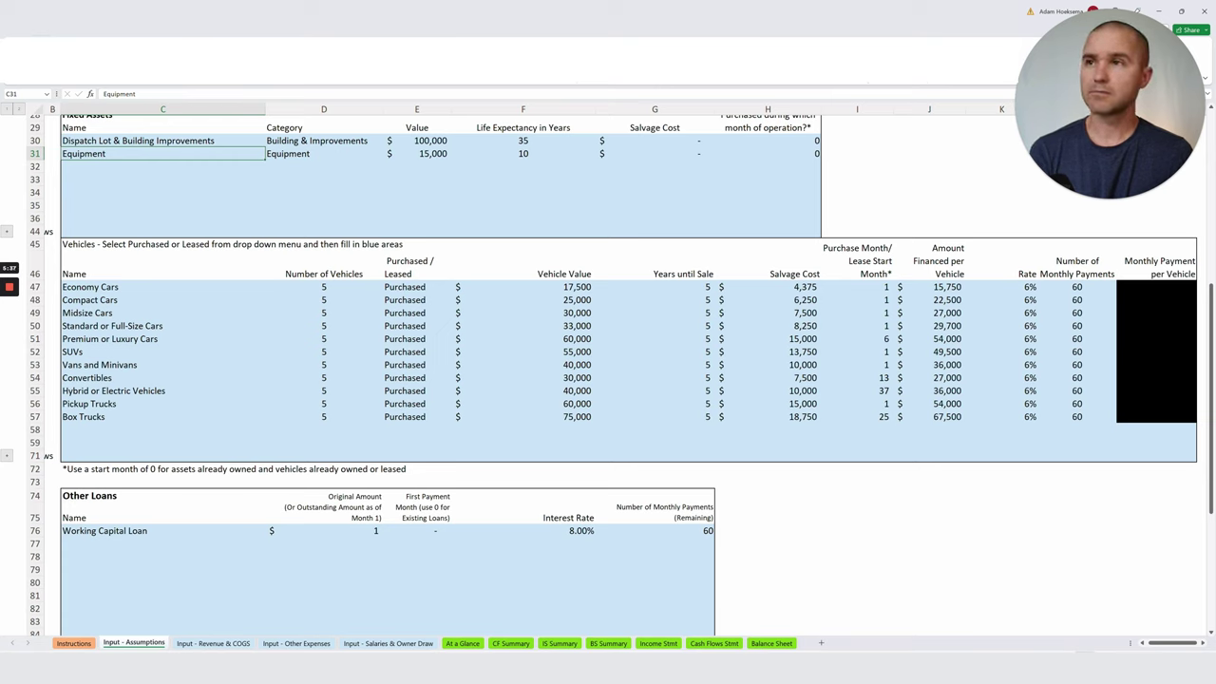
click(323, 287)
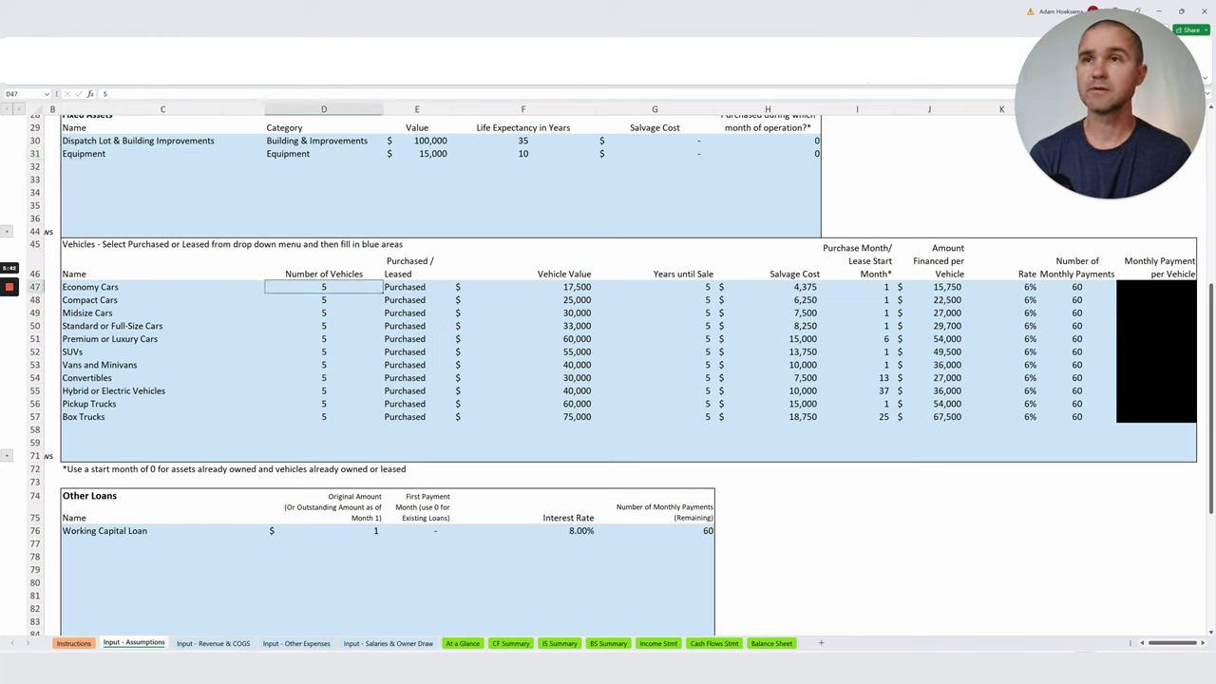
key(Right)
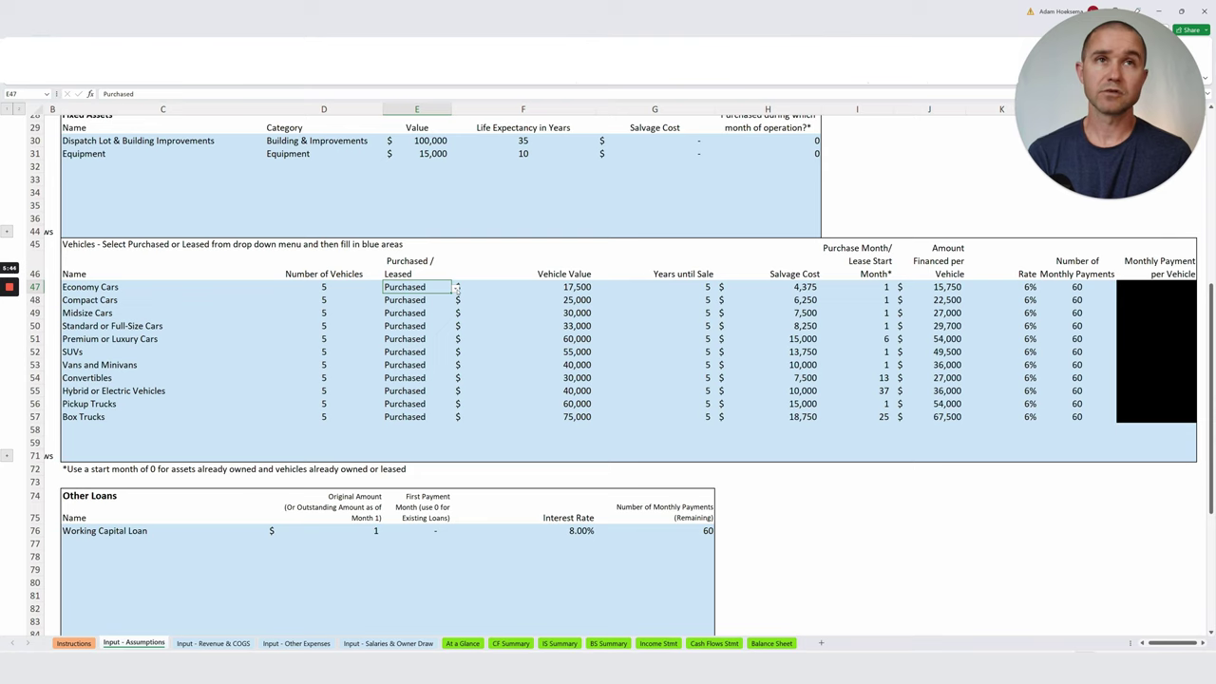
click(457, 287)
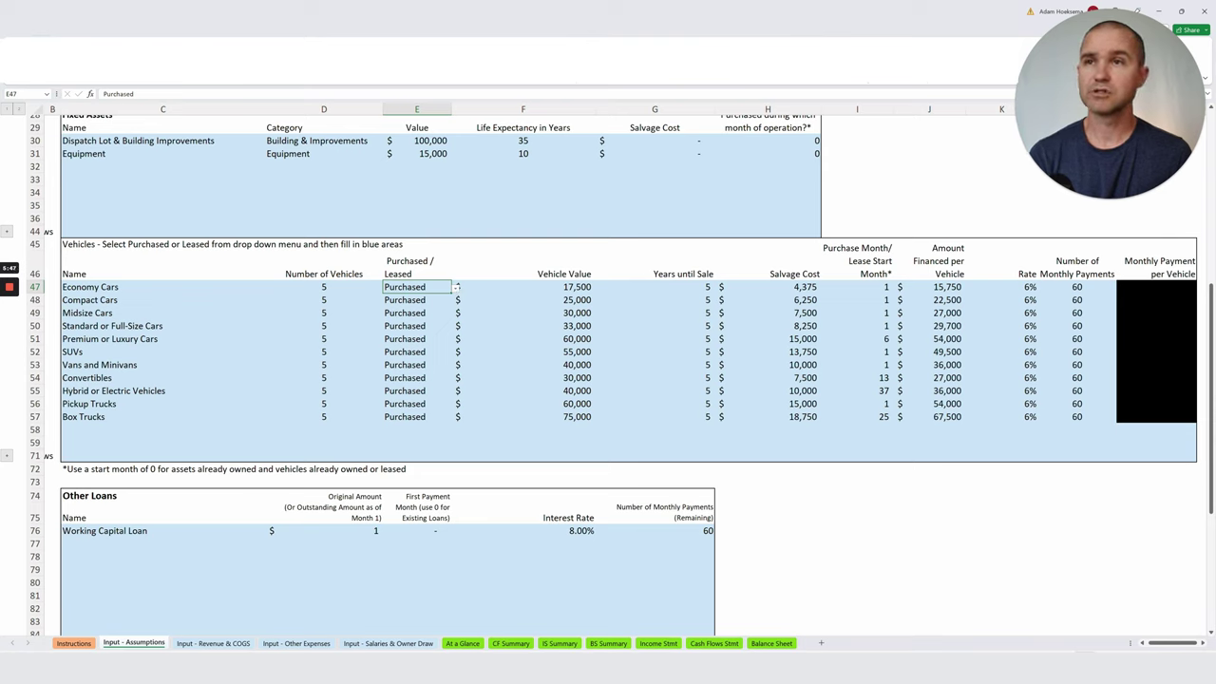
click(457, 287)
click(404, 306)
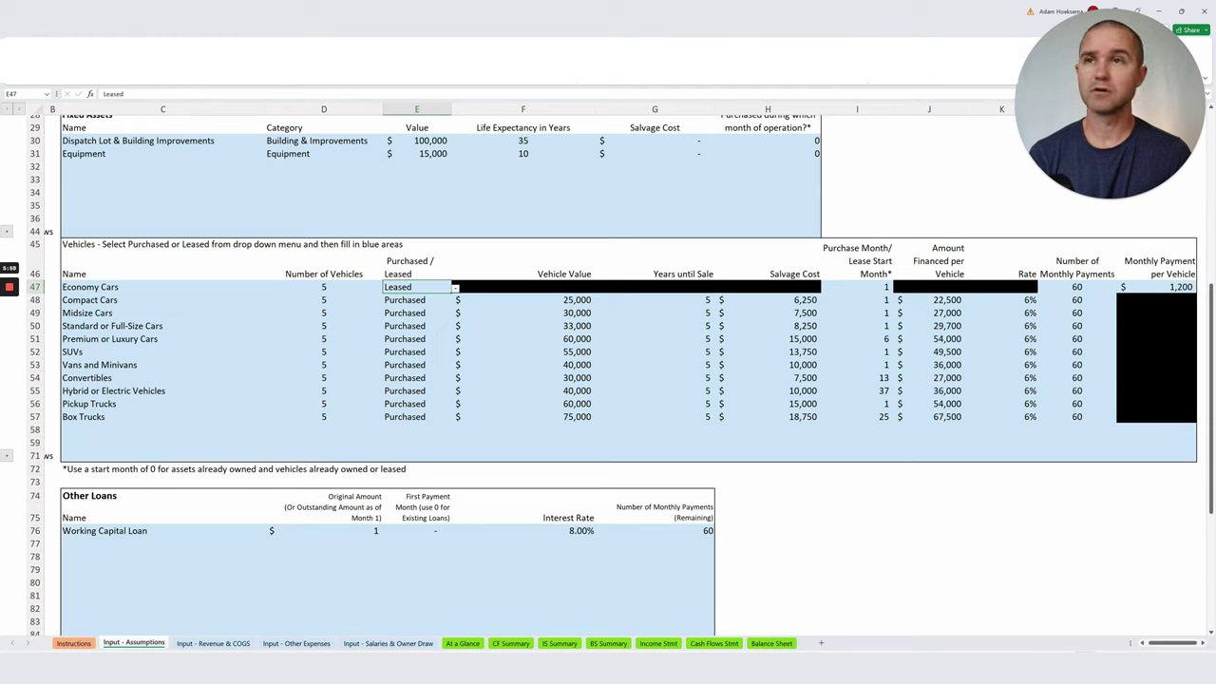
click(455, 287)
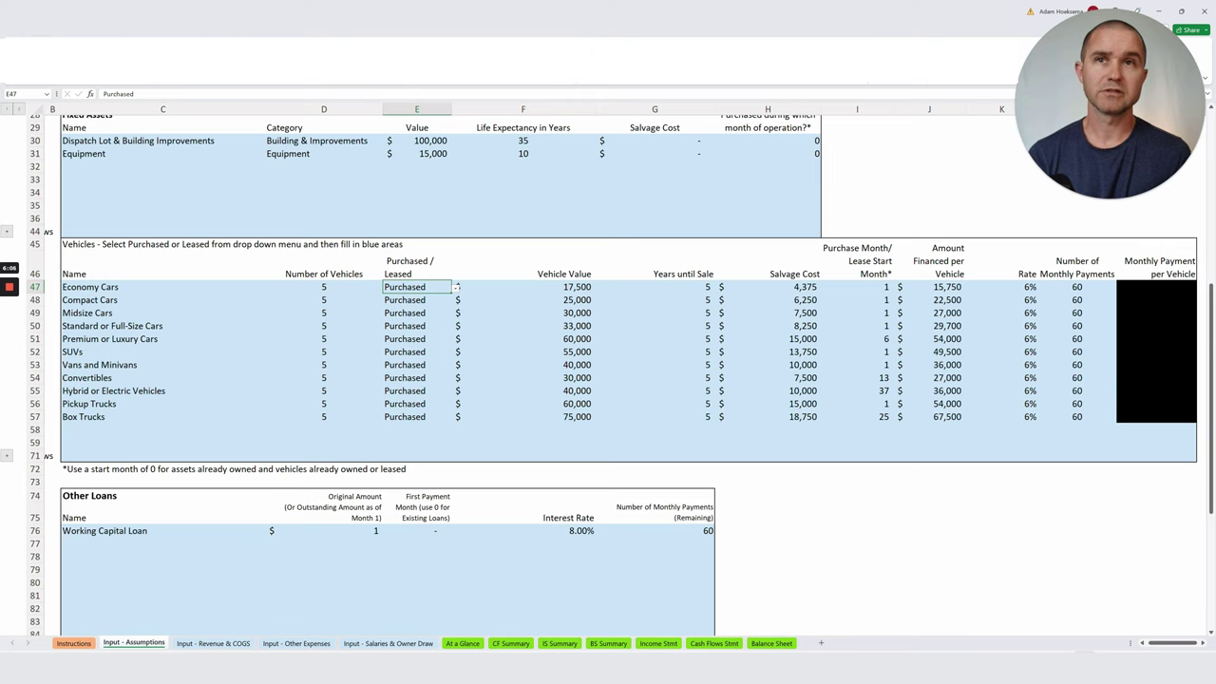
key(Right)
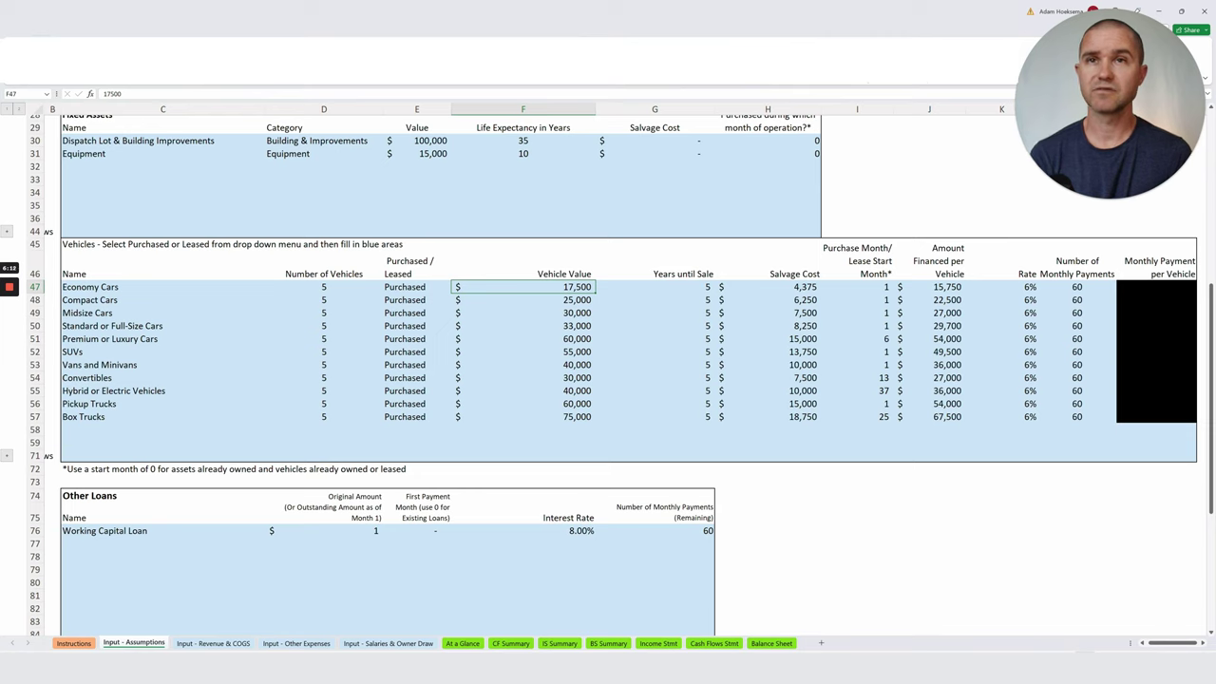
key(Right)
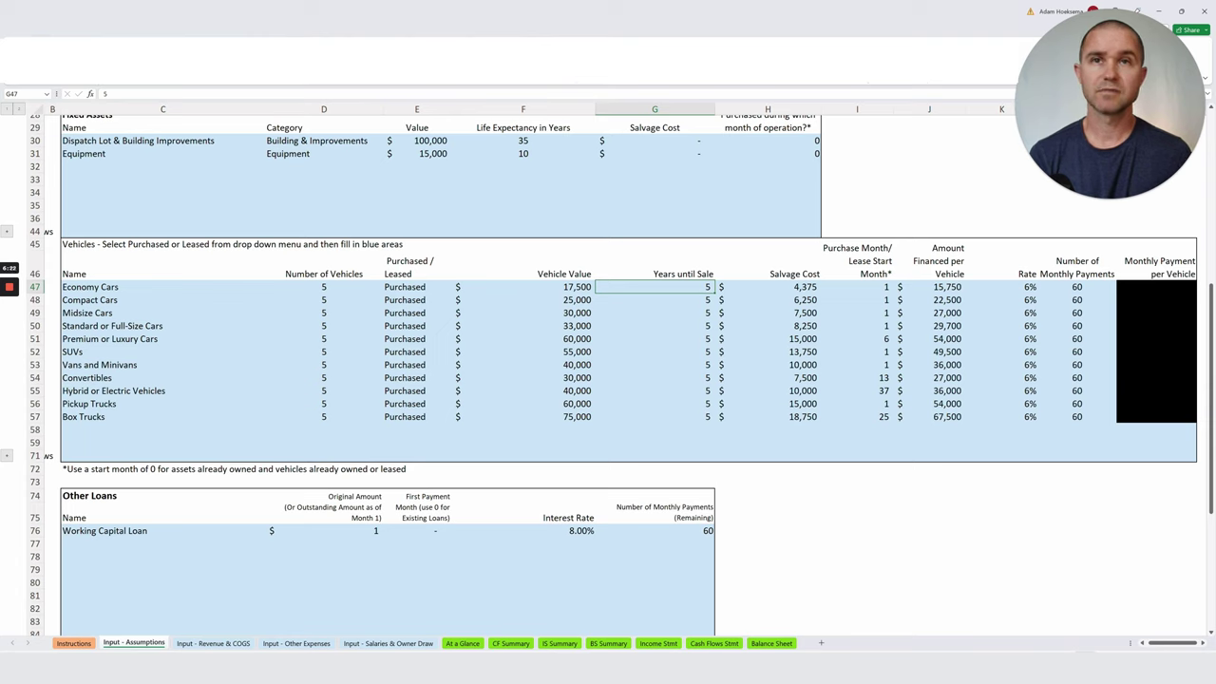
key(Right)
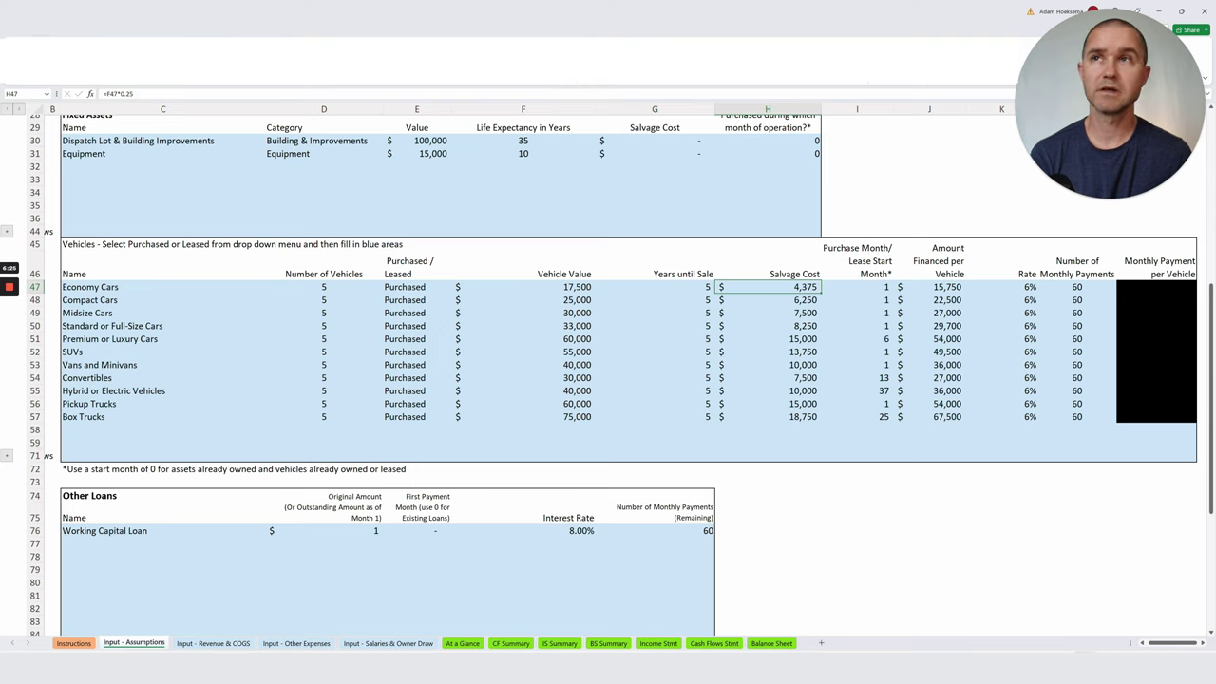
key(F2)
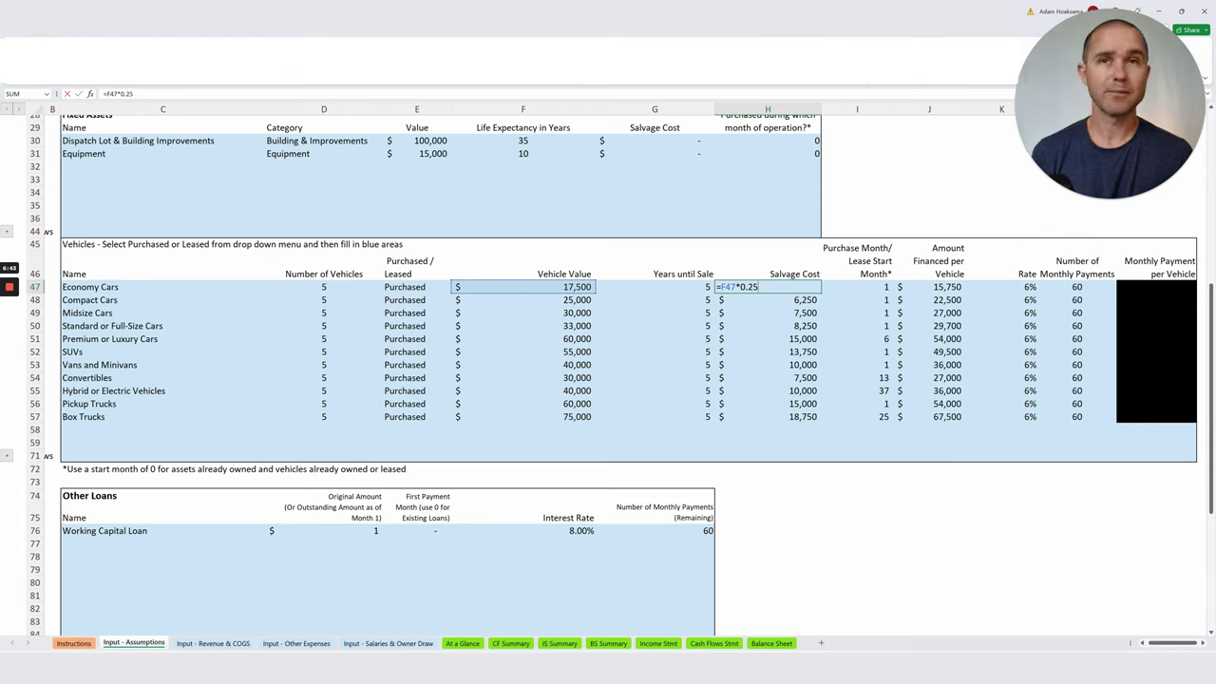
key(Return)
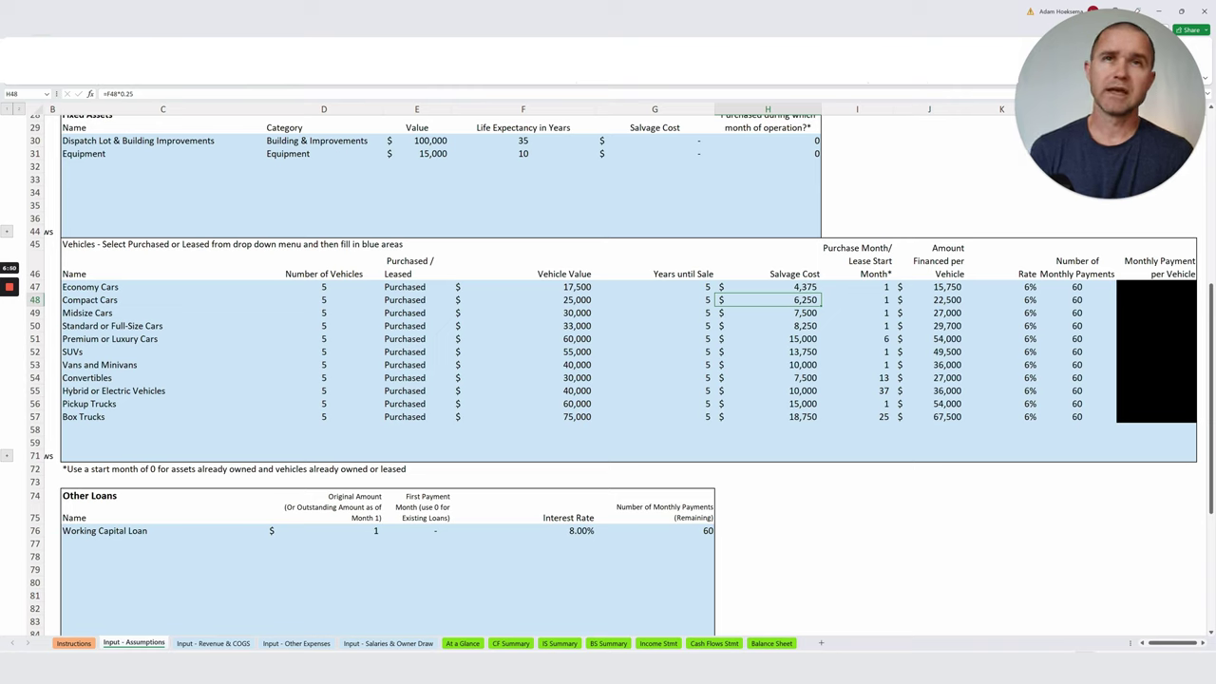
key(Up)
key(Right)
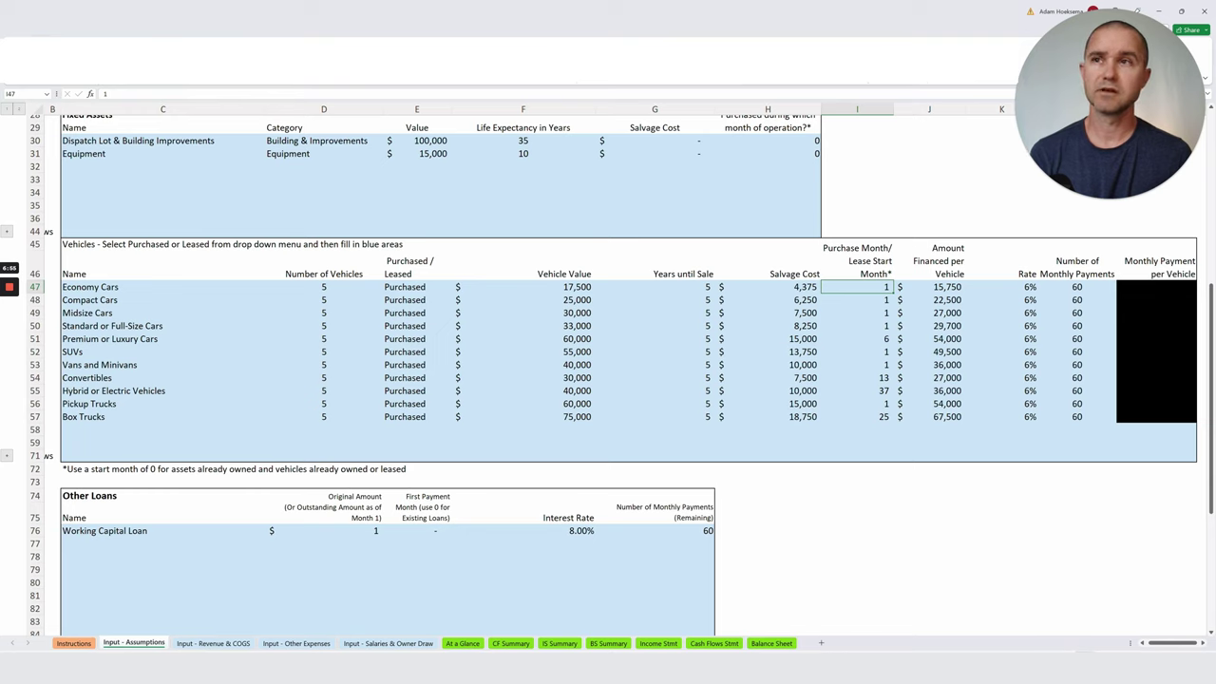
key(Left)
key(Left)
key(Left)
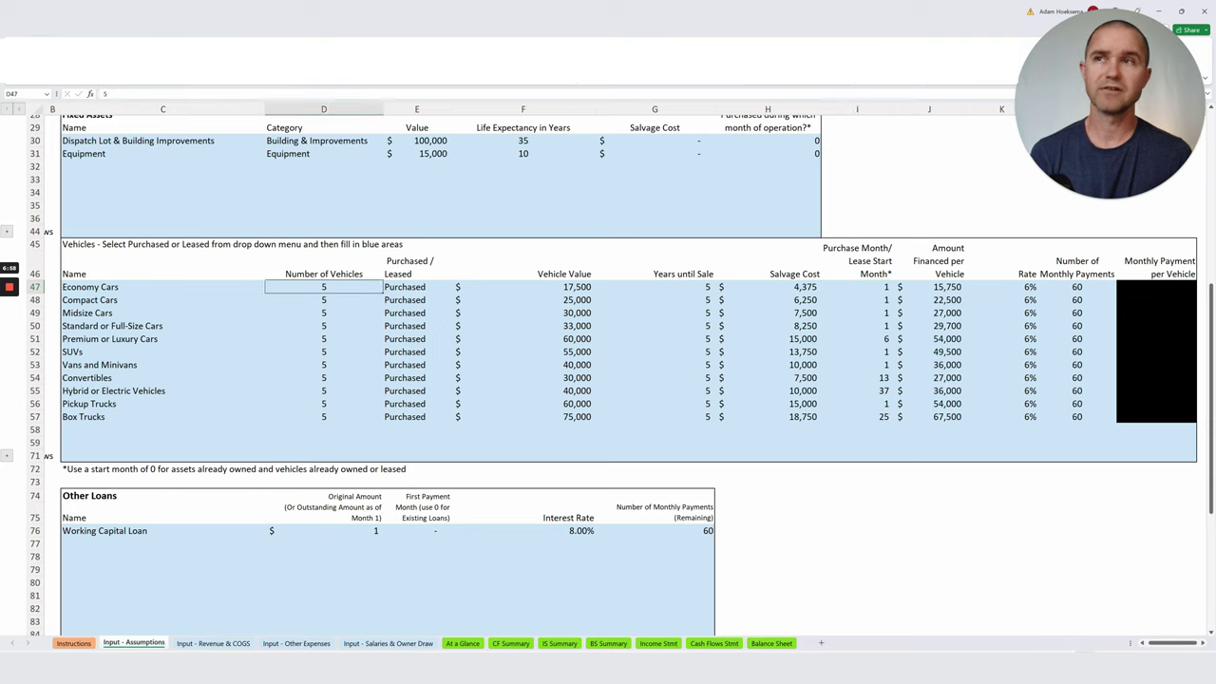
key(Right)
key(Right)
key(Right)
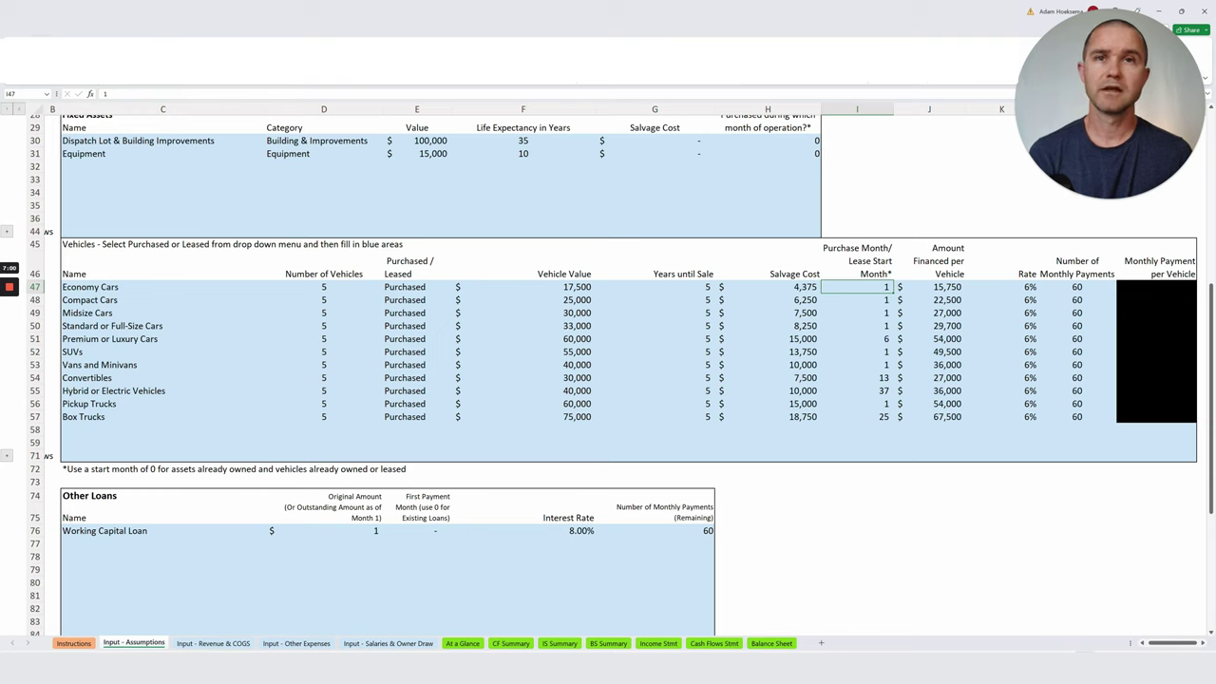
key(Down)
key(Down)
key(Down)
key(Left)
key(Left)
key(Left)
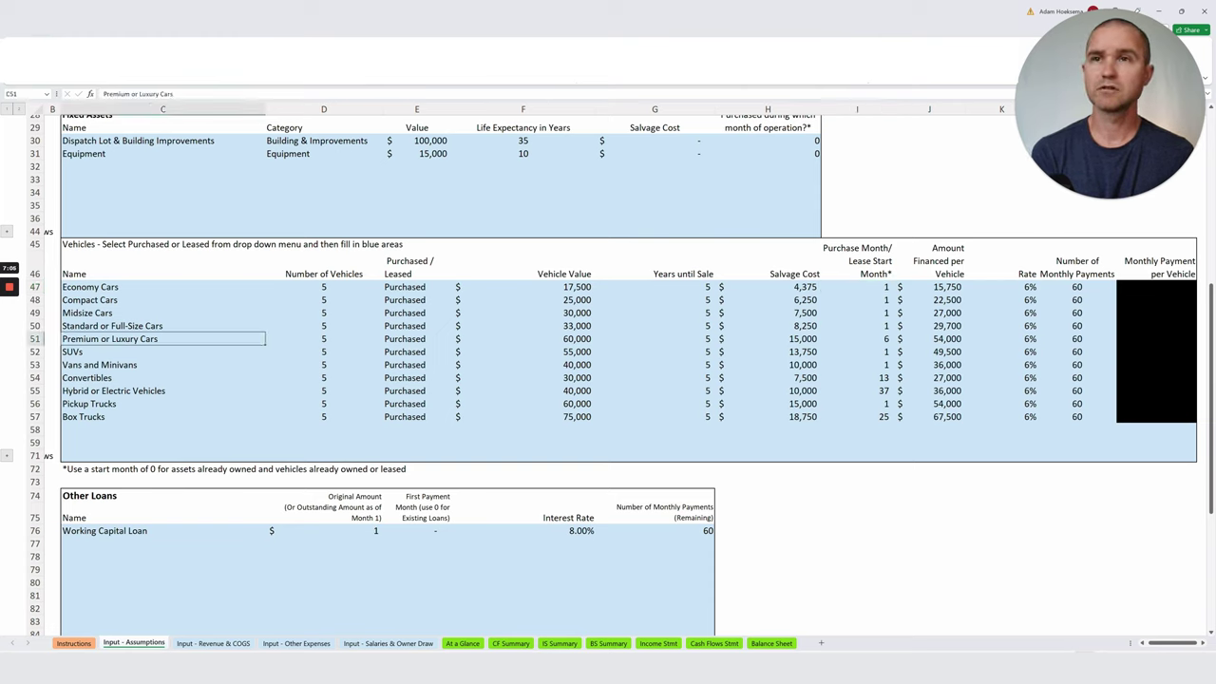
key(Right)
key(Right)
key(Right)
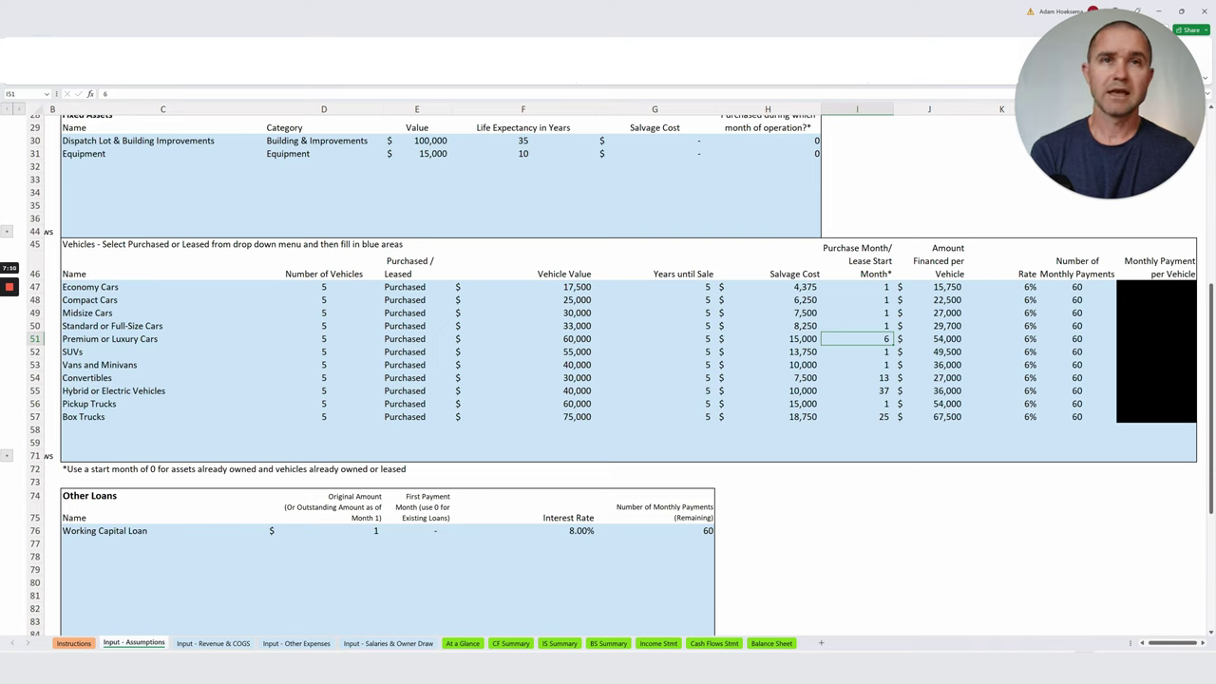
Inspect the Economy Cars amount financed formula (90% of value), loan rate and payment count.
key(Up)
key(Up)
key(Up)
key(Right)
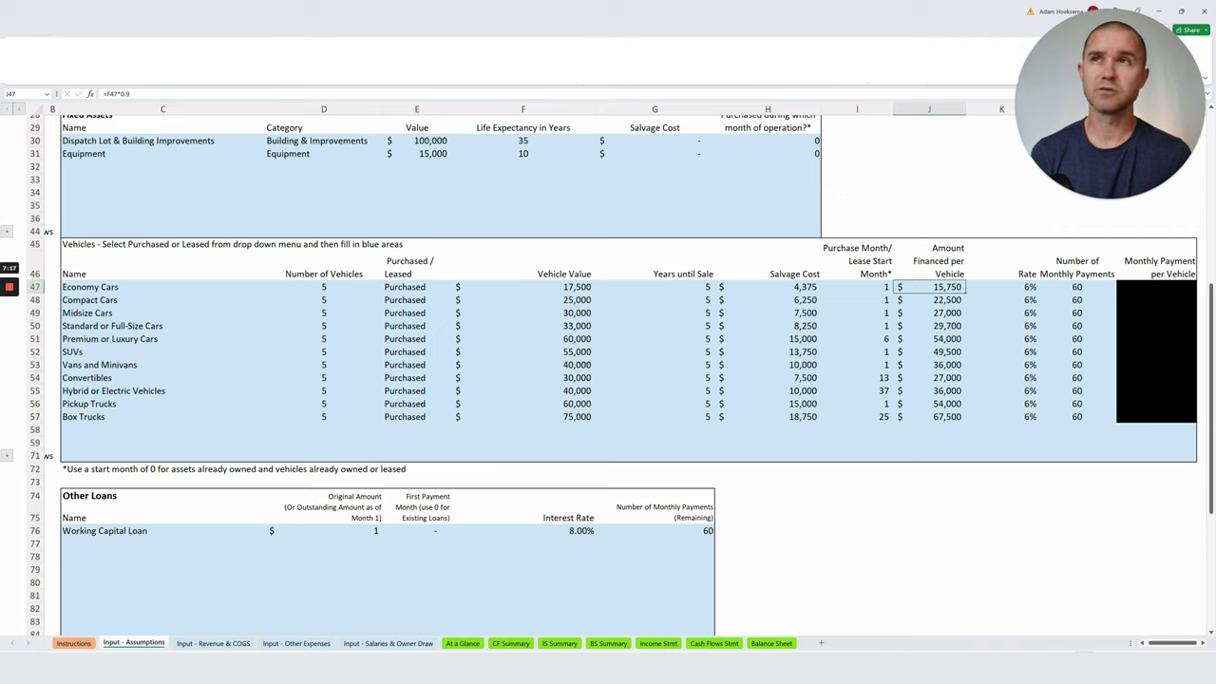
key(F2)
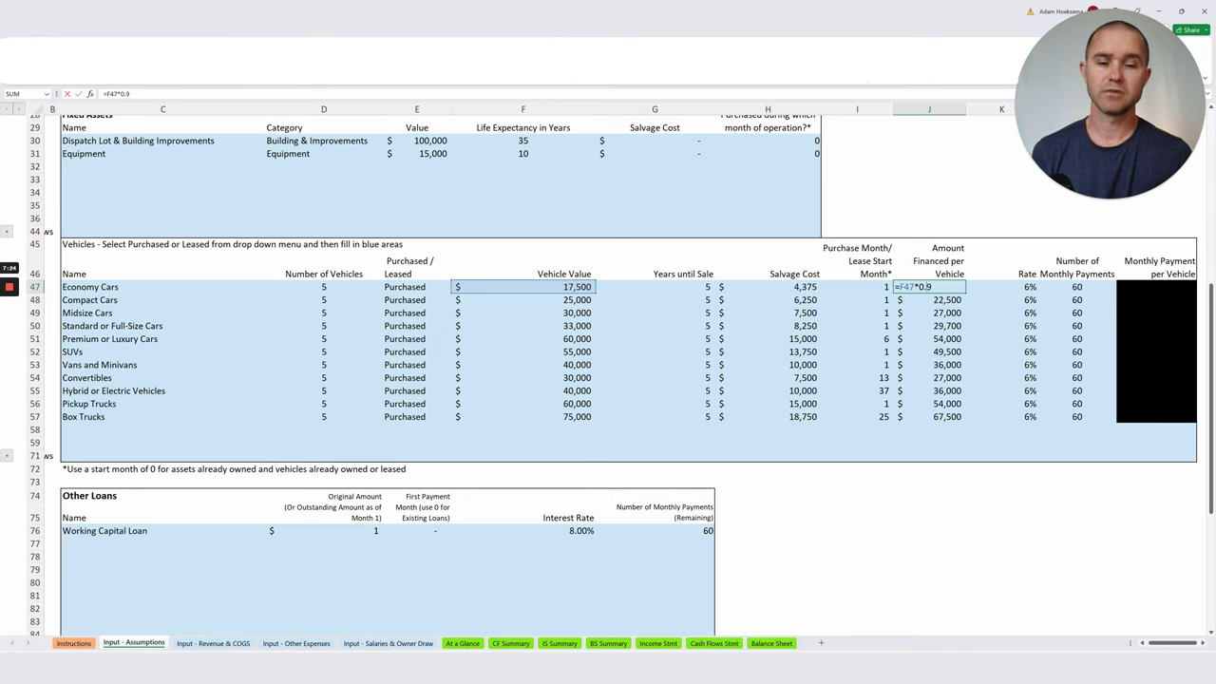
key(Return)
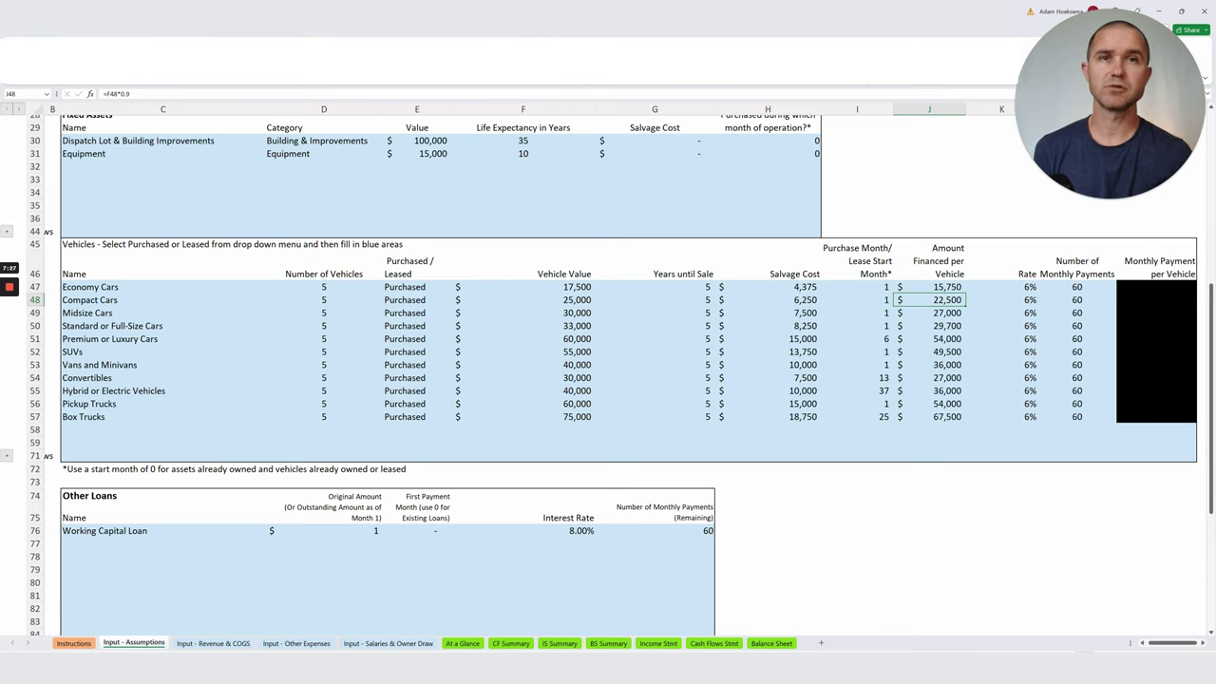
key(Right)
key(Up)
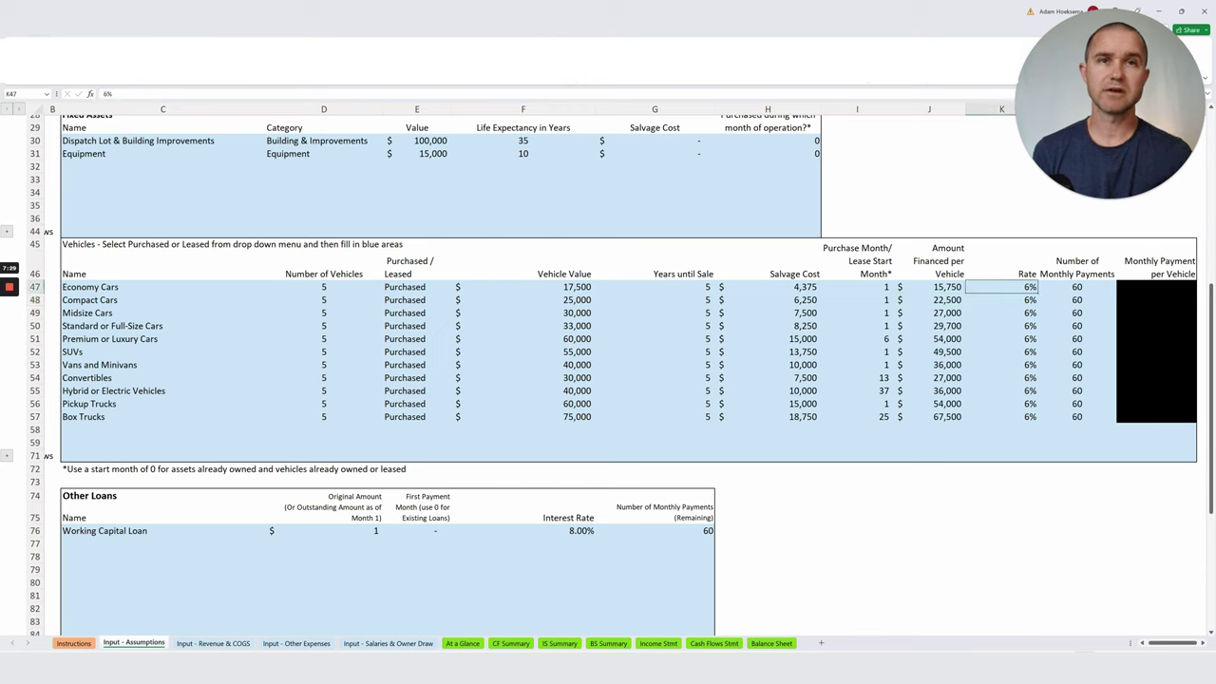
key(Right)
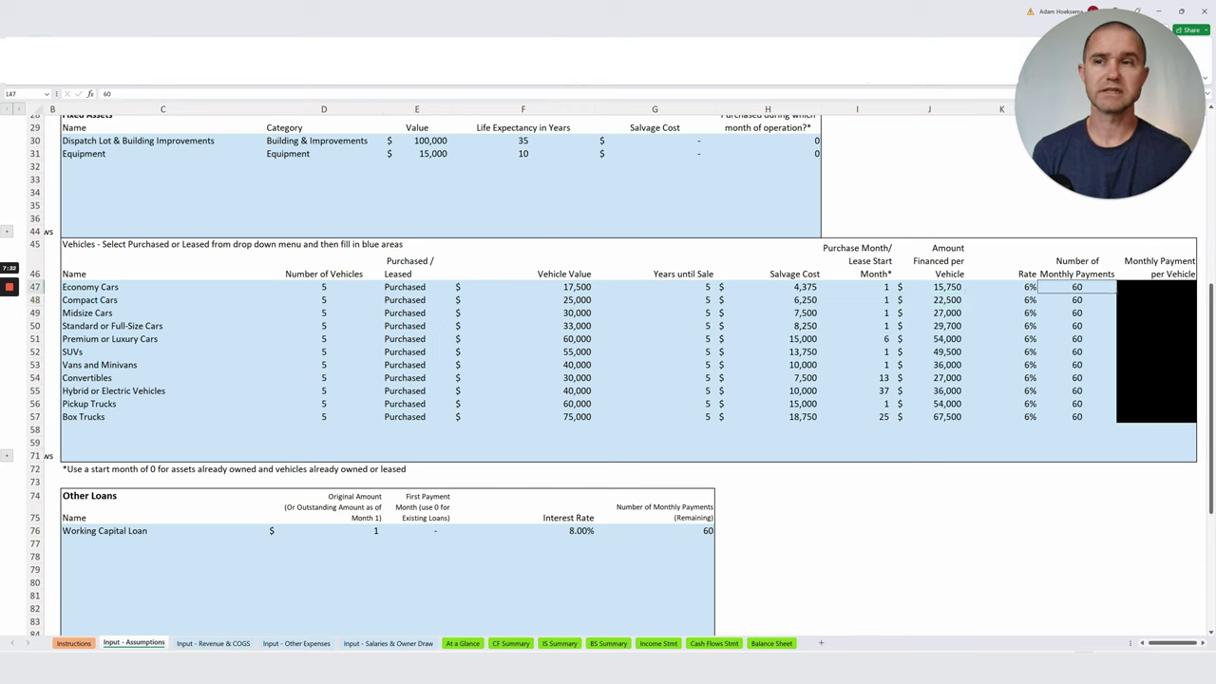
scroll(608, 370, down, 3)
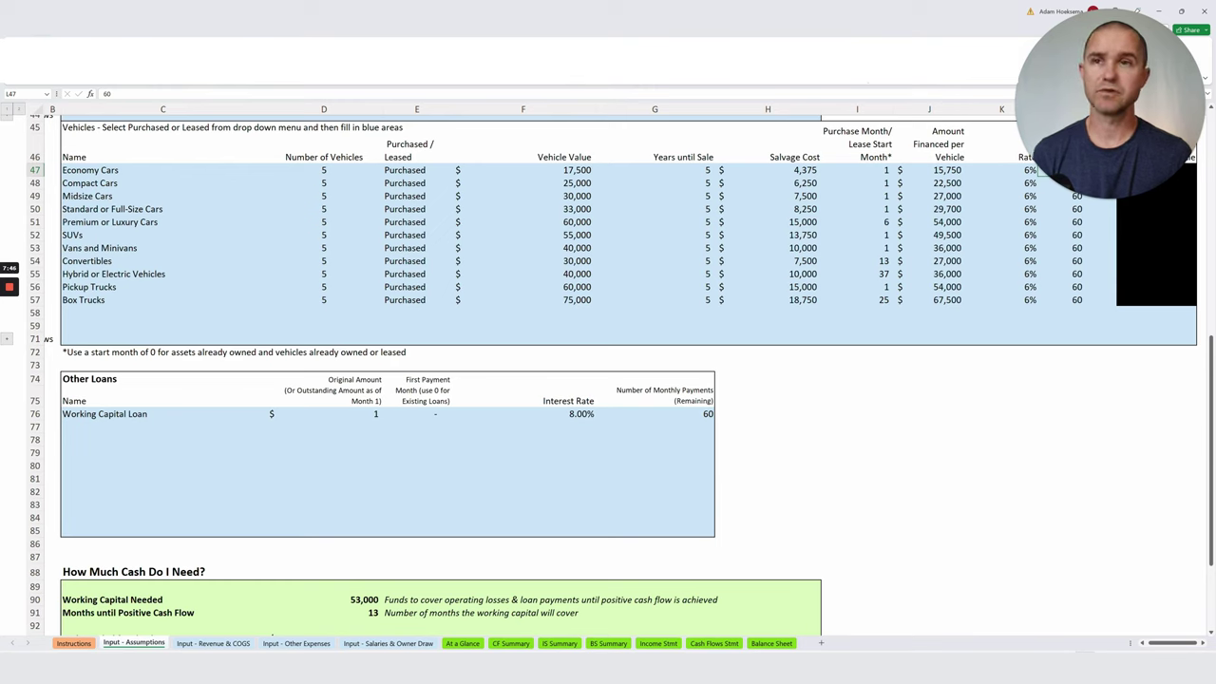
Enter 50,000 as the Working Capital Loan original amount in D76.
click(323, 413)
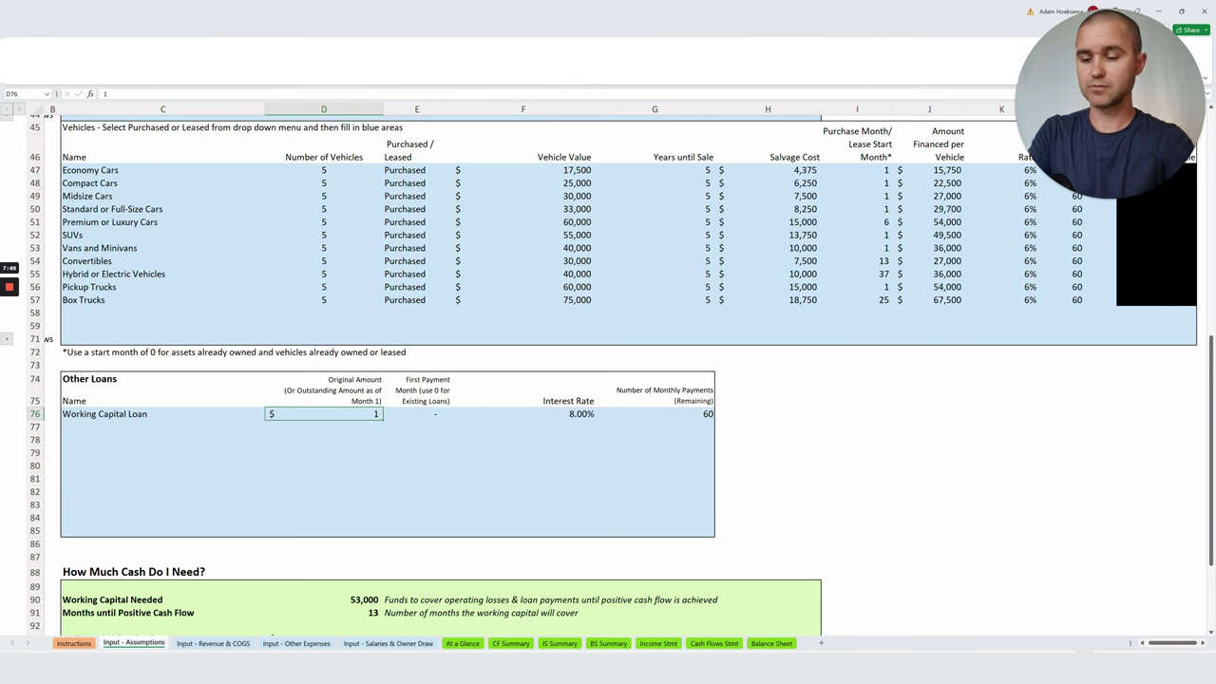
text(50,000)
key(Return)
click(213, 643)
scroll(617, 370, up, 5)
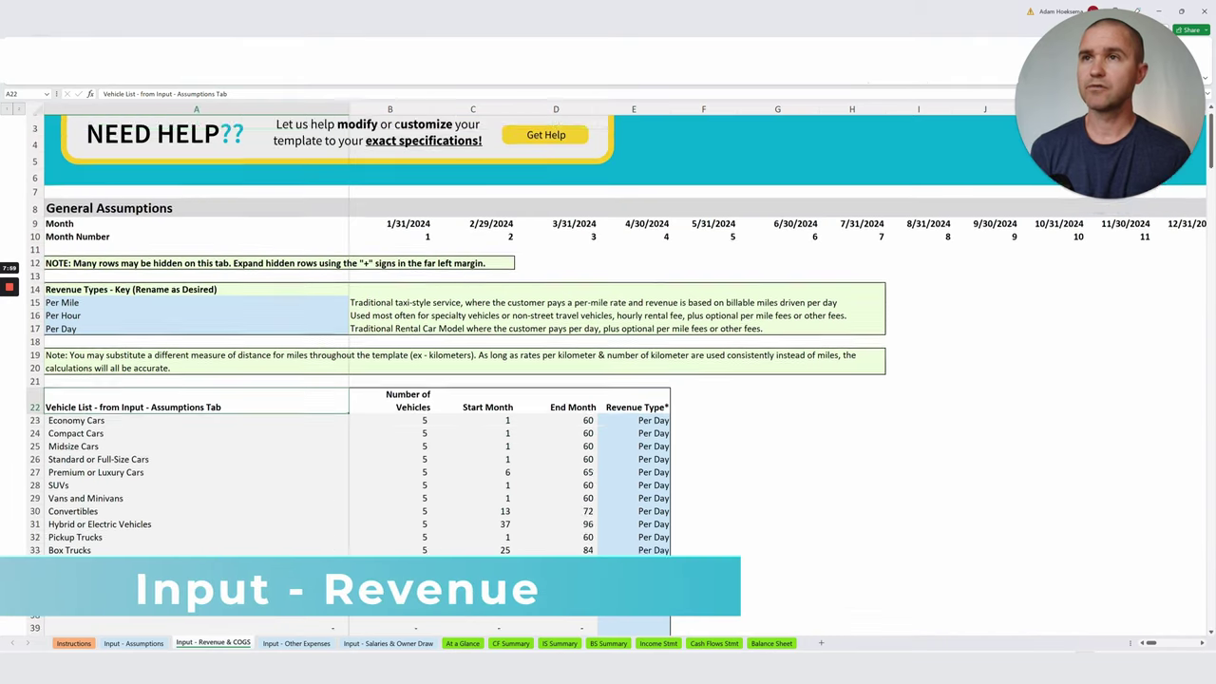
scroll(618, 371, down, 2)
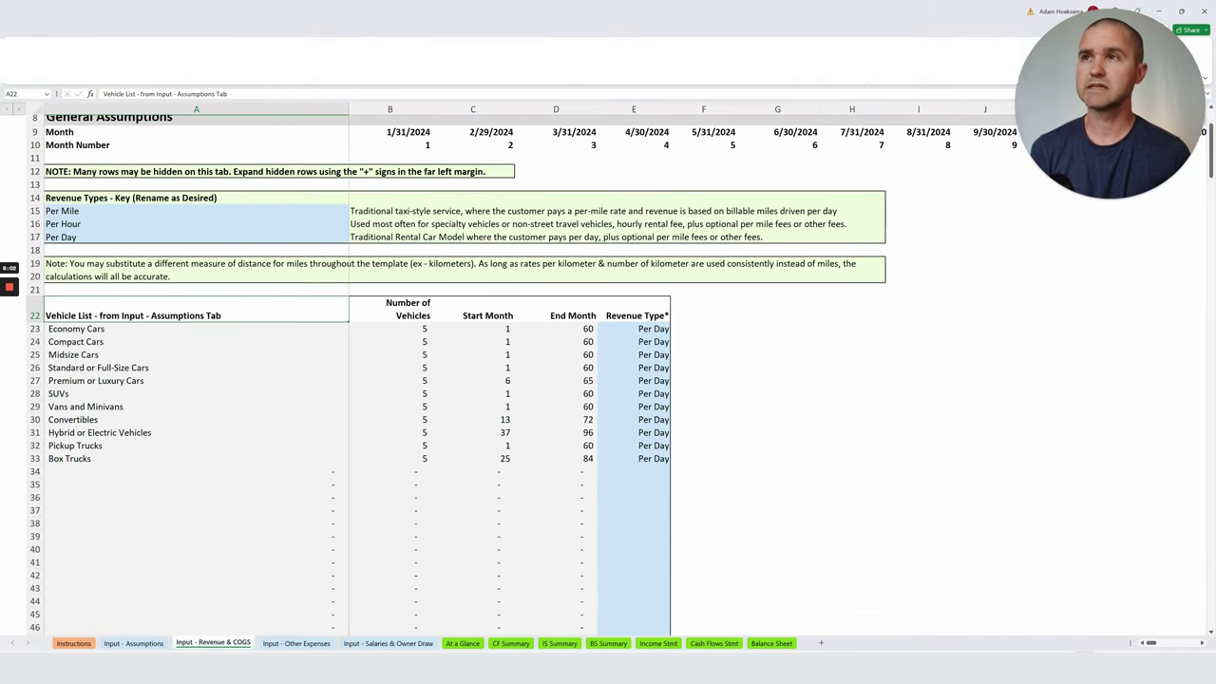
key(Up)
key(Up)
key(Up)
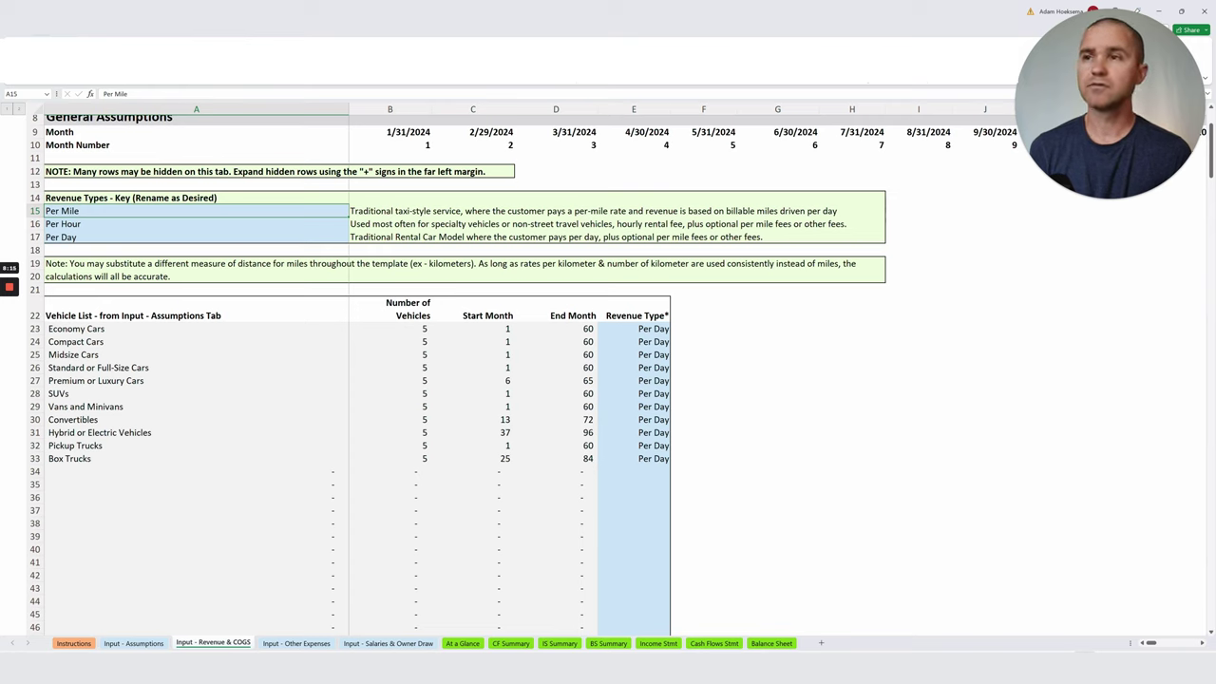
click(633, 329)
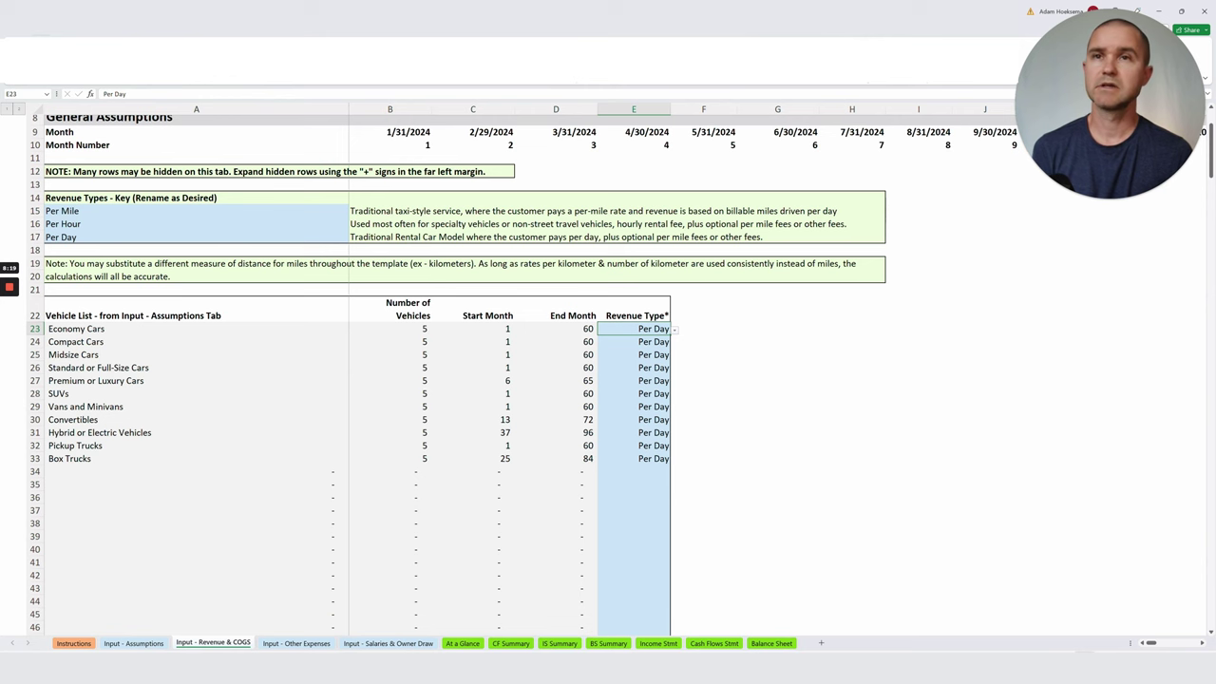
scroll(608, 380, down, 15)
scroll(608, 380, up, 9)
scroll(608, 380, up, 6)
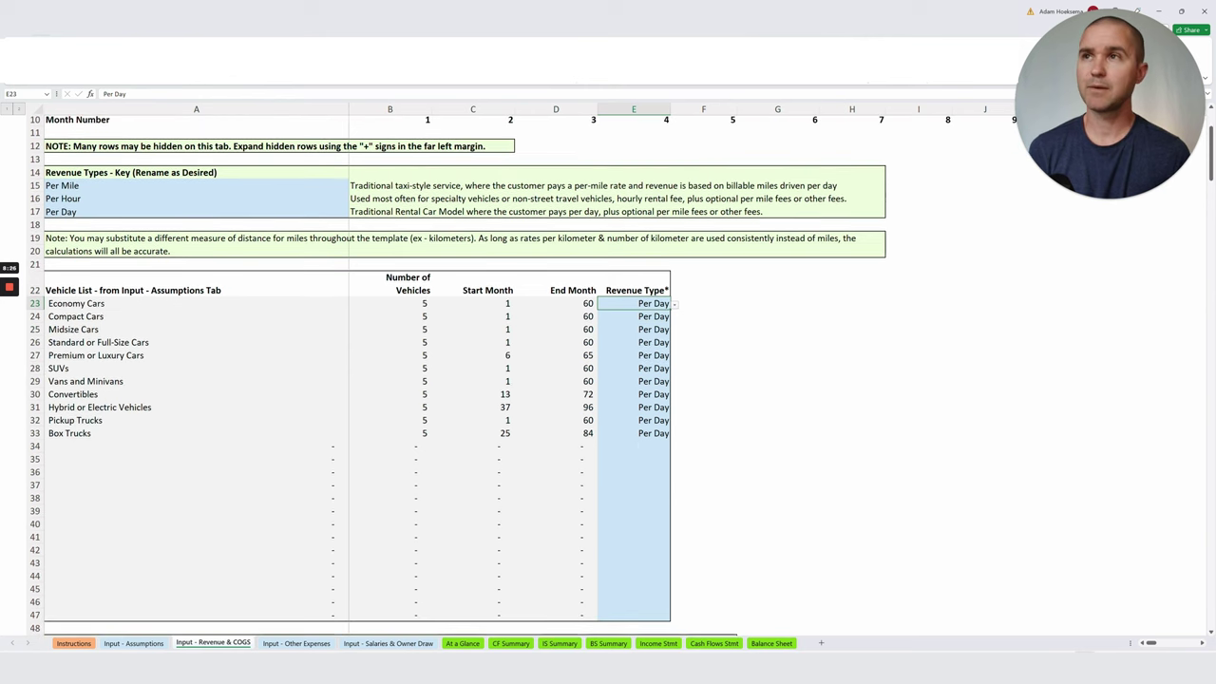
scroll(608, 380, down, 6)
scroll(608, 380, down, 7)
scroll(608, 380, up, 2)
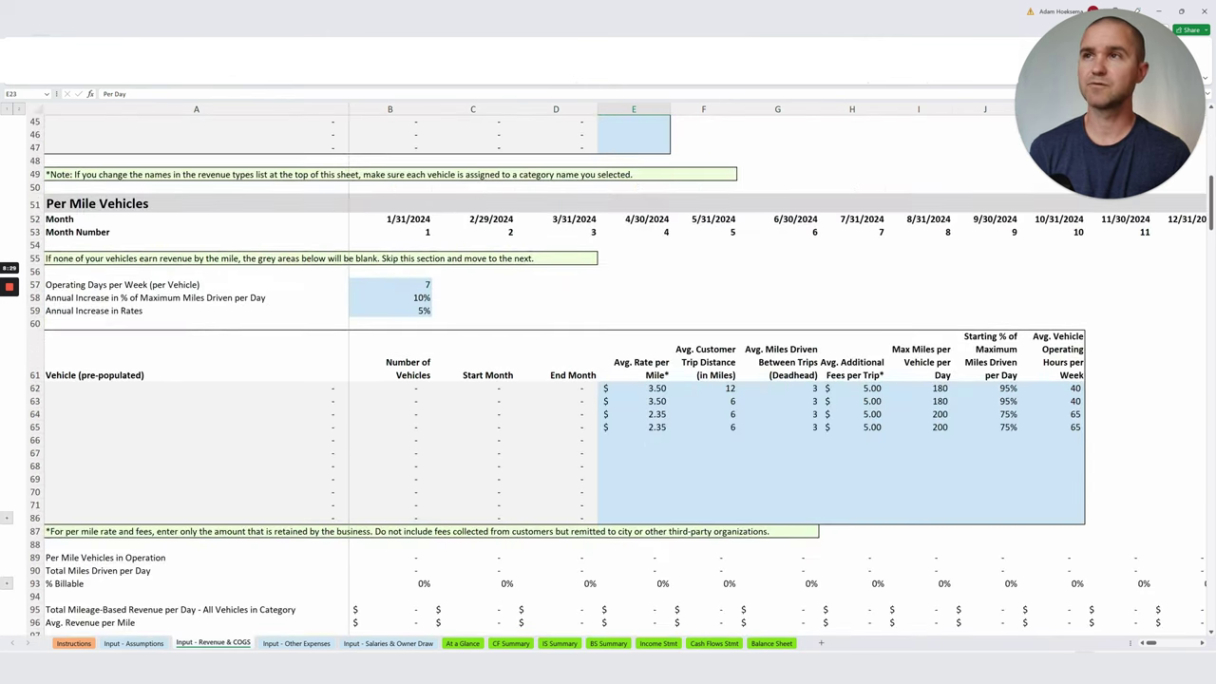
scroll(608, 380, down, 10)
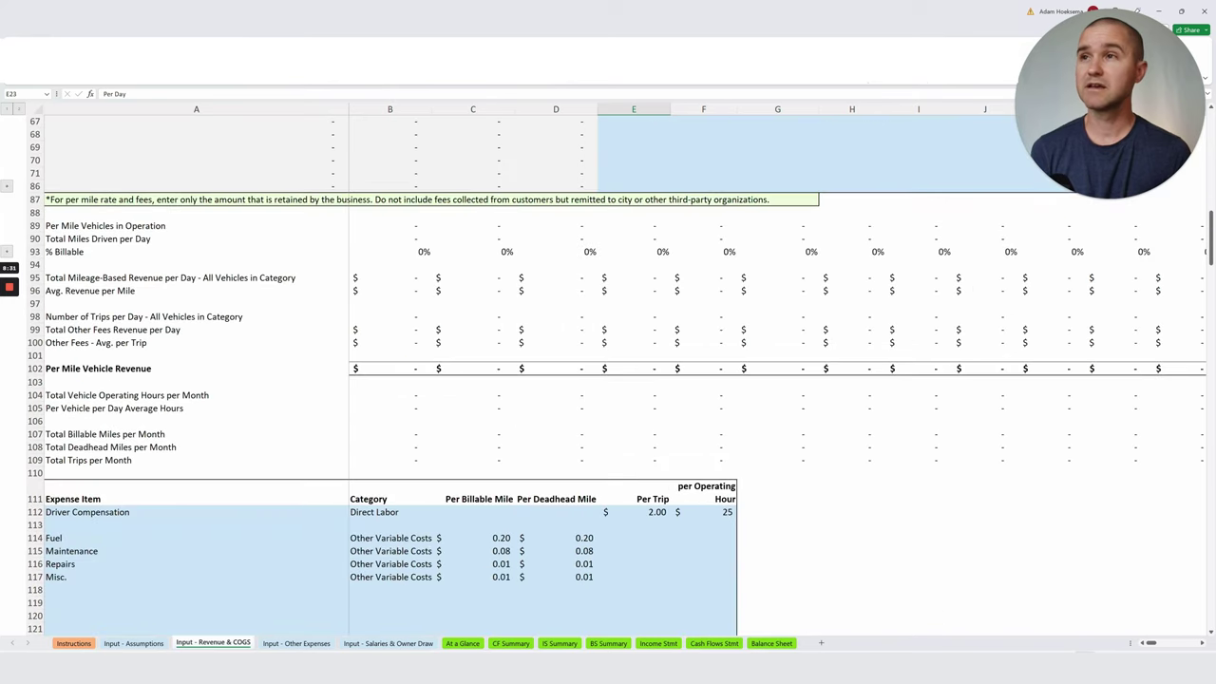
scroll(608, 380, down, 6)
scroll(608, 380, down, 2)
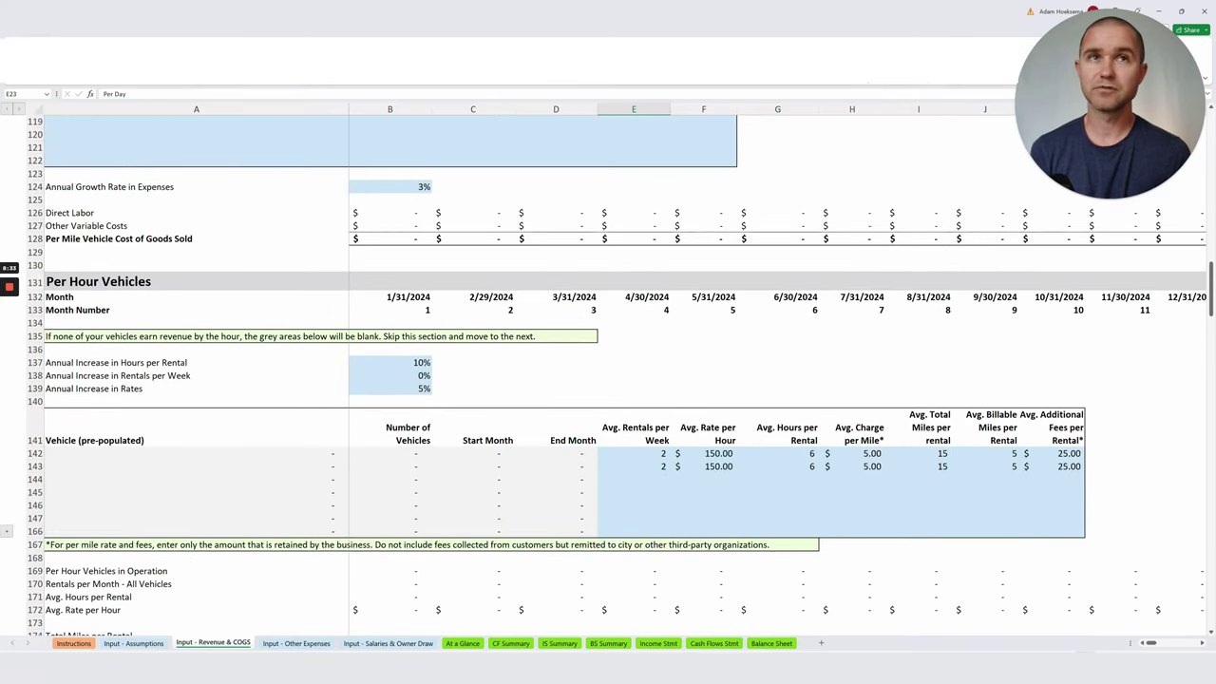
scroll(608, 380, down, 8)
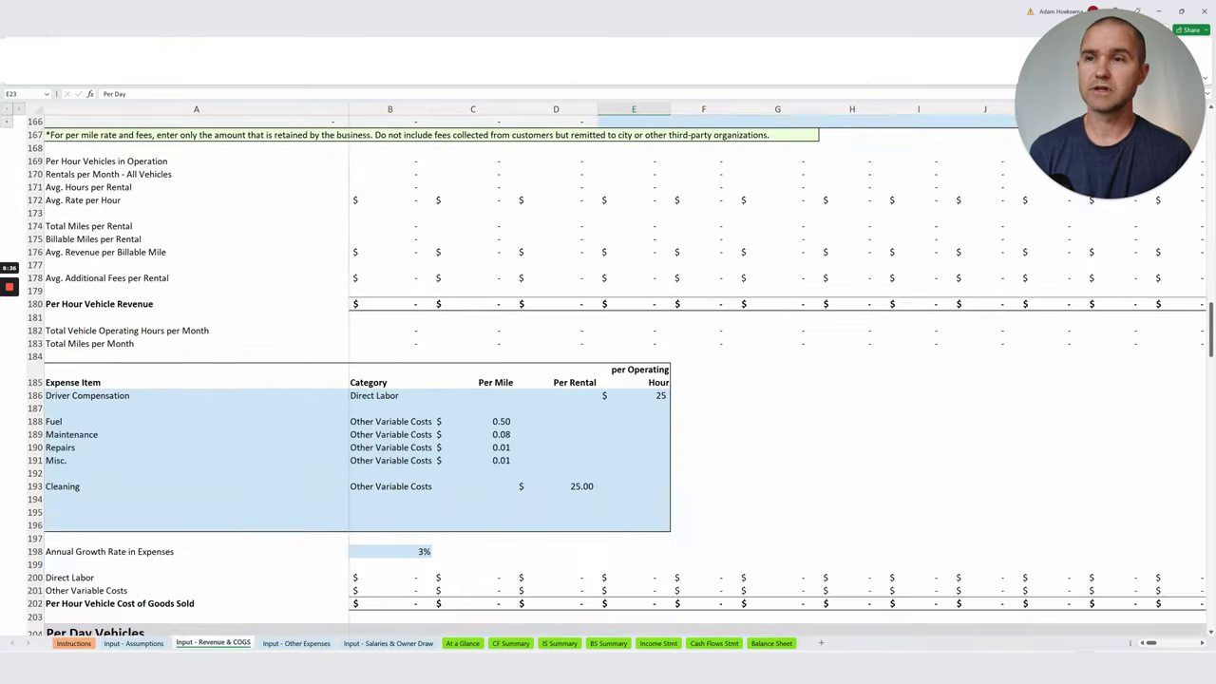
scroll(608, 380, down, 6)
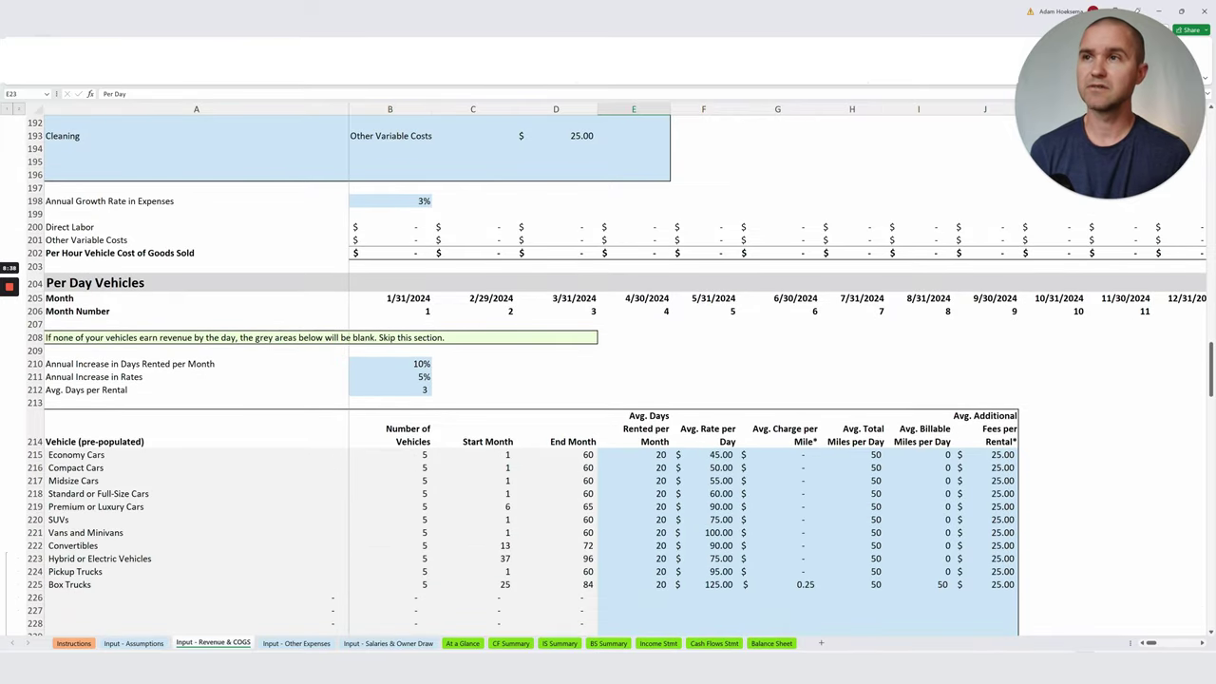
scroll(608, 380, down, 2)
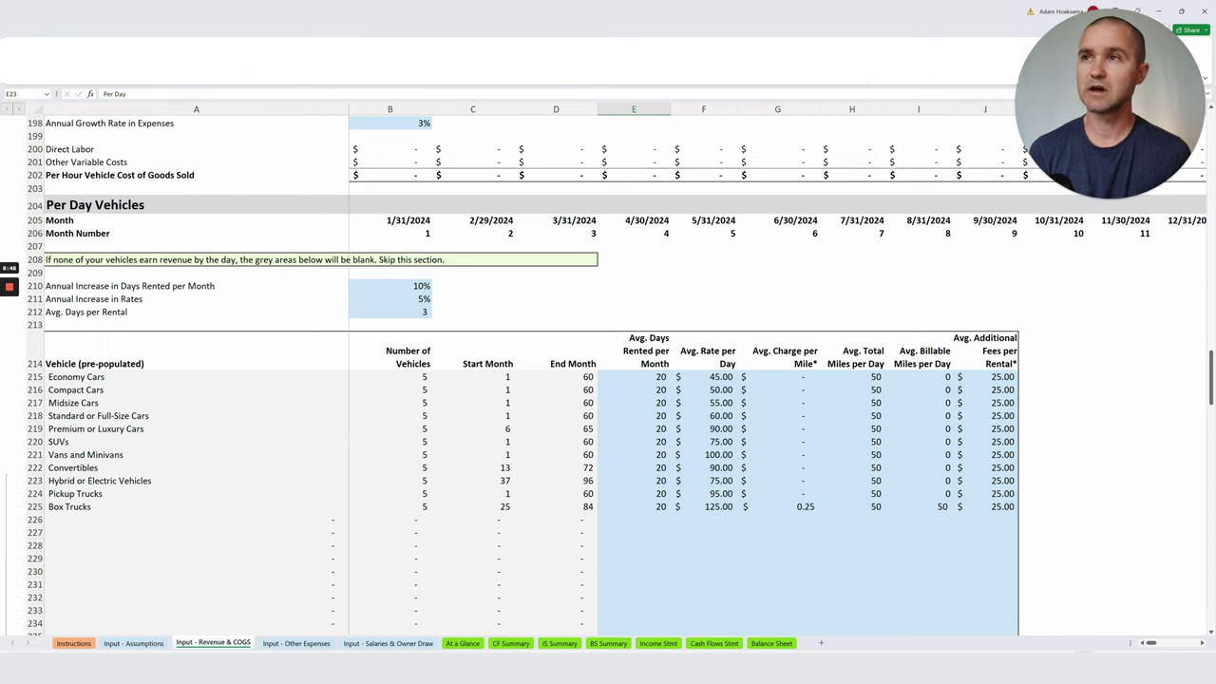
scroll(618, 380, up, 2)
scroll(618, 380, up, 3)
scroll(617, 380, up, 1)
scroll(617, 380, up, 4)
scroll(618, 380, up, 4)
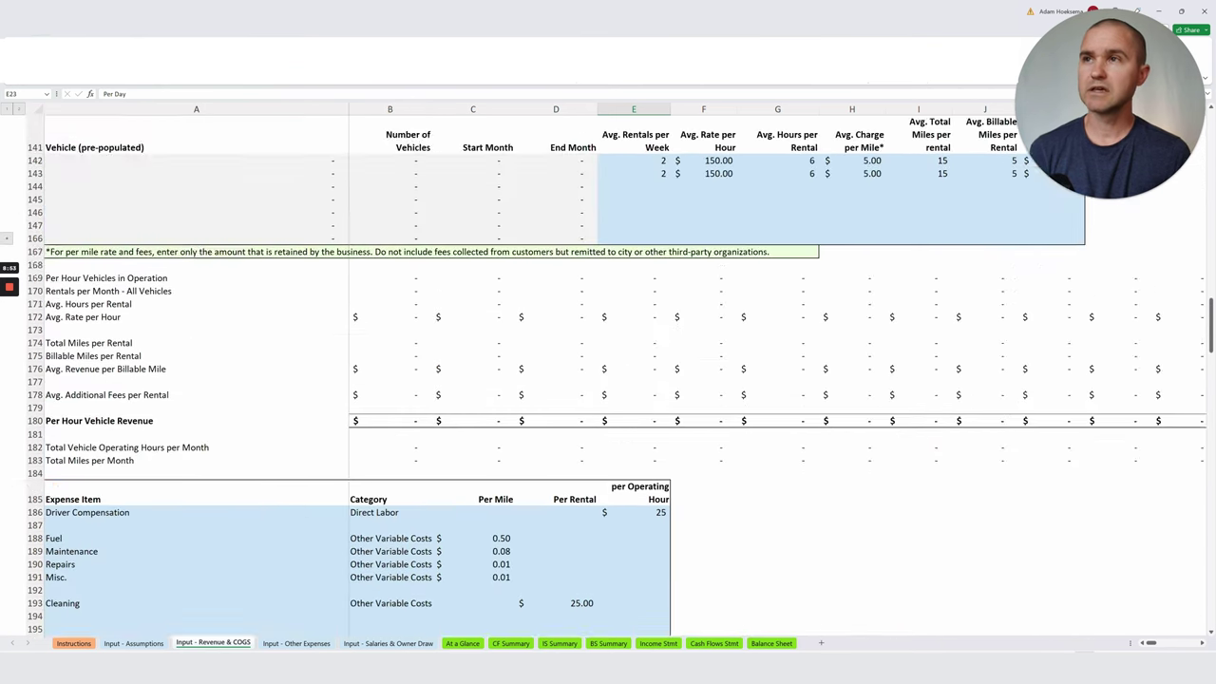
scroll(618, 380, up, 4)
scroll(618, 380, up, 6)
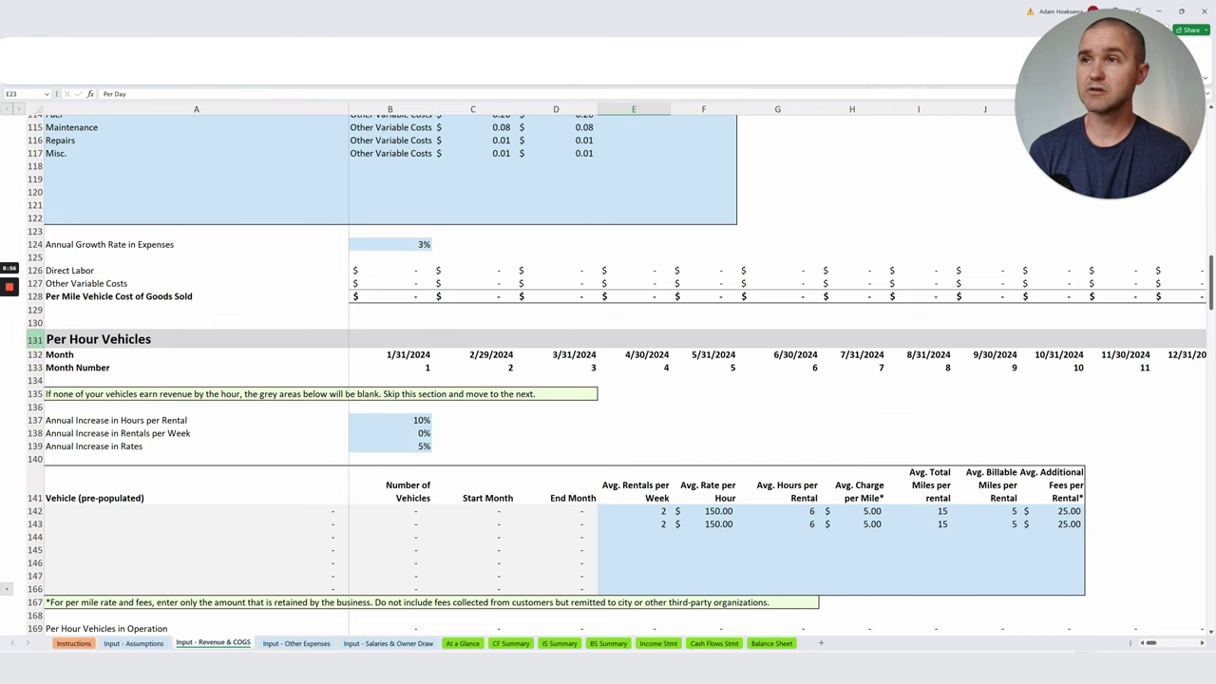
Hide rows 131–202 containing the unused Per Hour Vehicles section.
drag(34, 339, 35, 632)
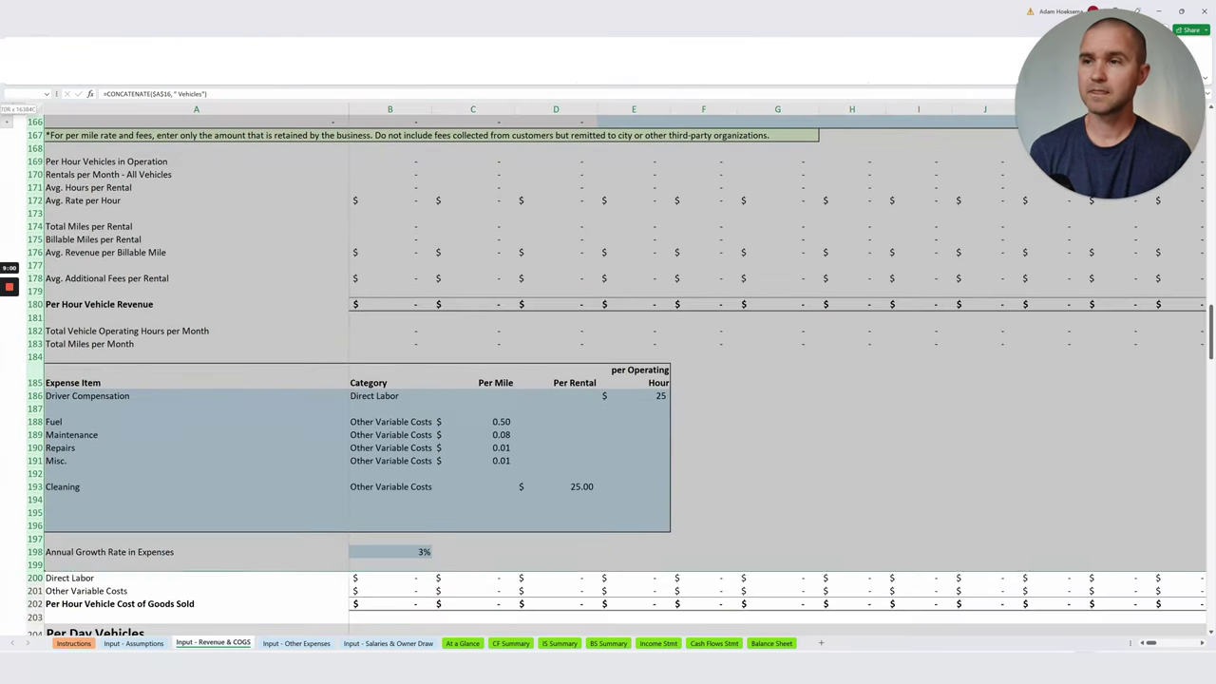
drag(34, 577, 34, 604)
right_click(215, 414)
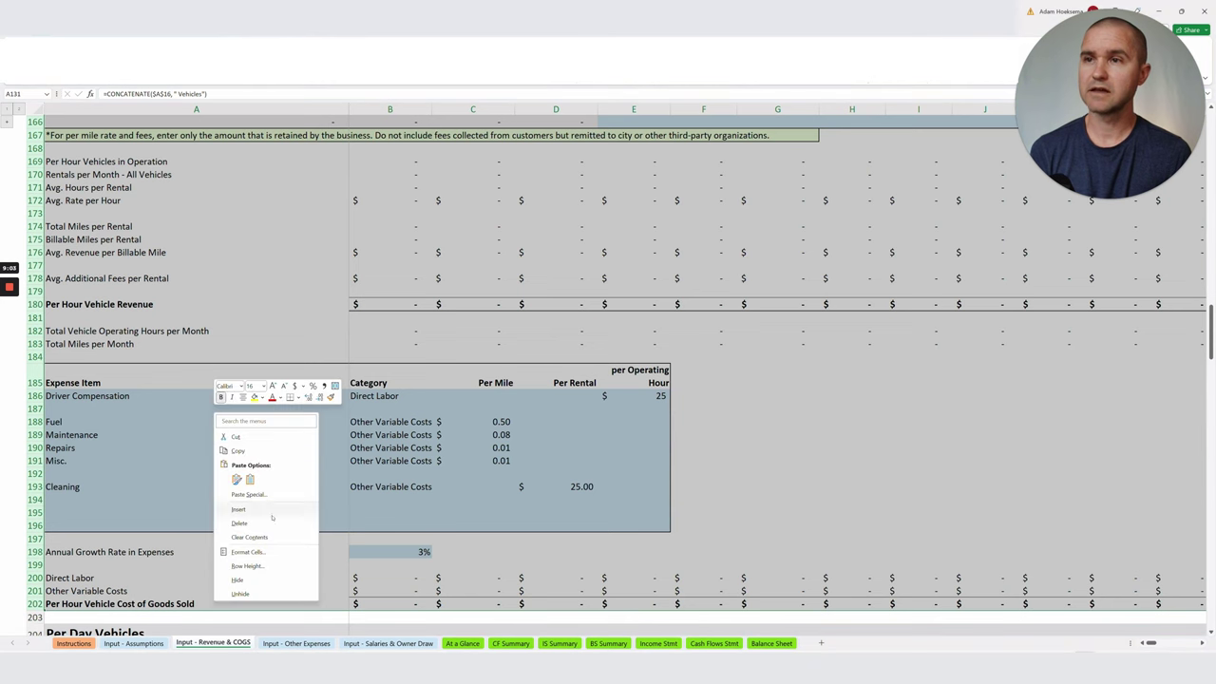
click(245, 580)
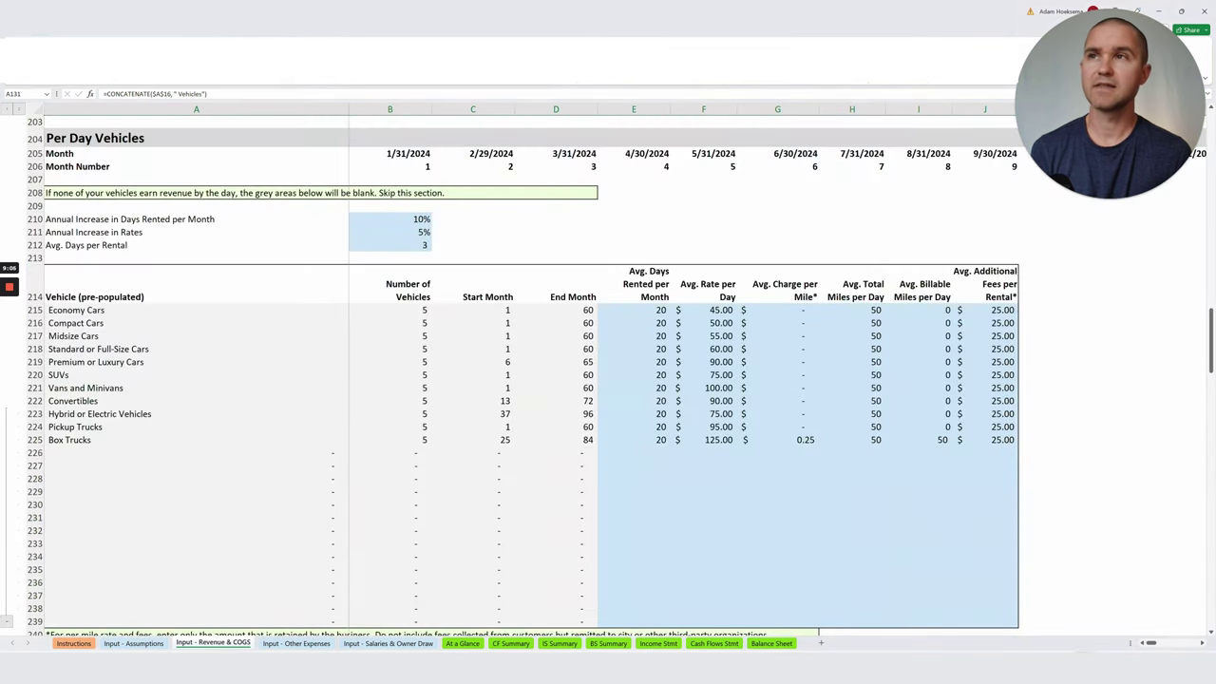
scroll(9, 416, up, 6)
click(190, 479)
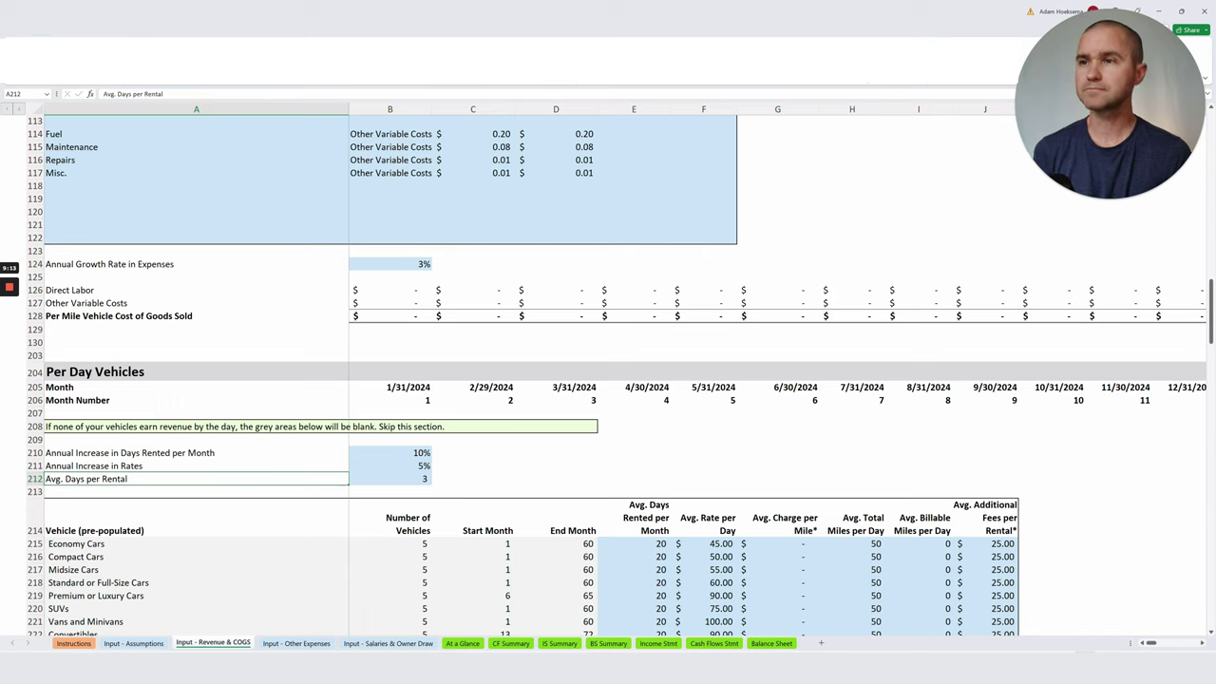
key(Up)
key(Up)
scroll(608, 380, down, 3)
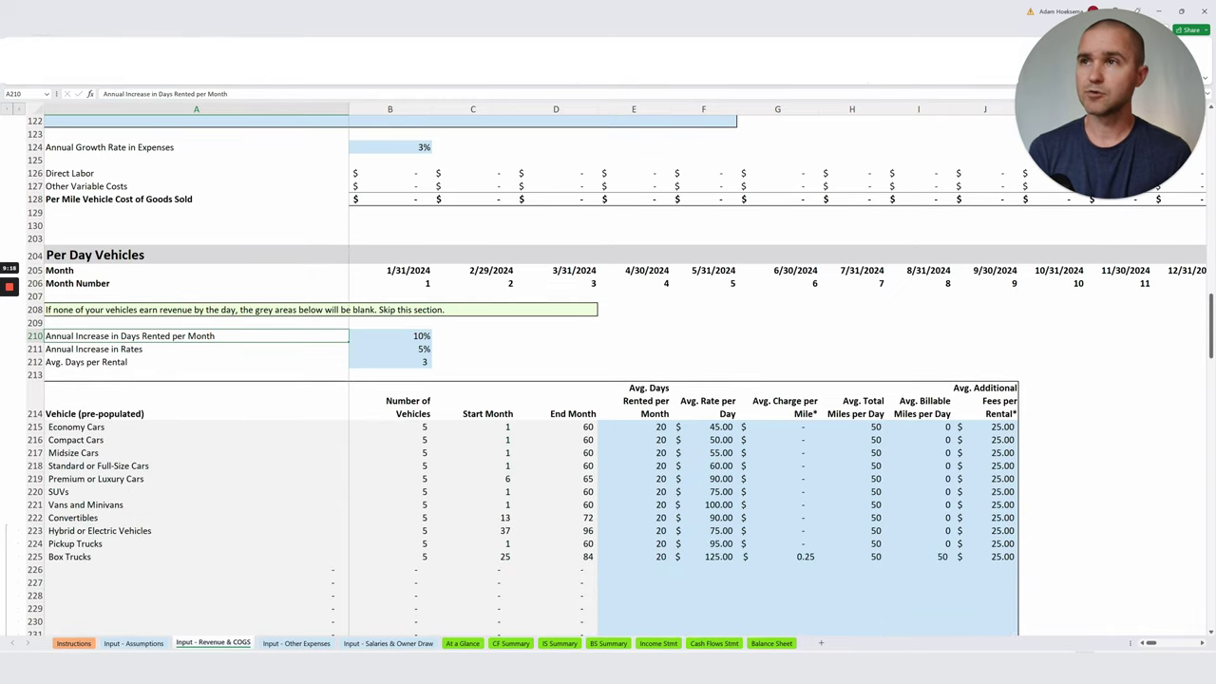
click(634, 427)
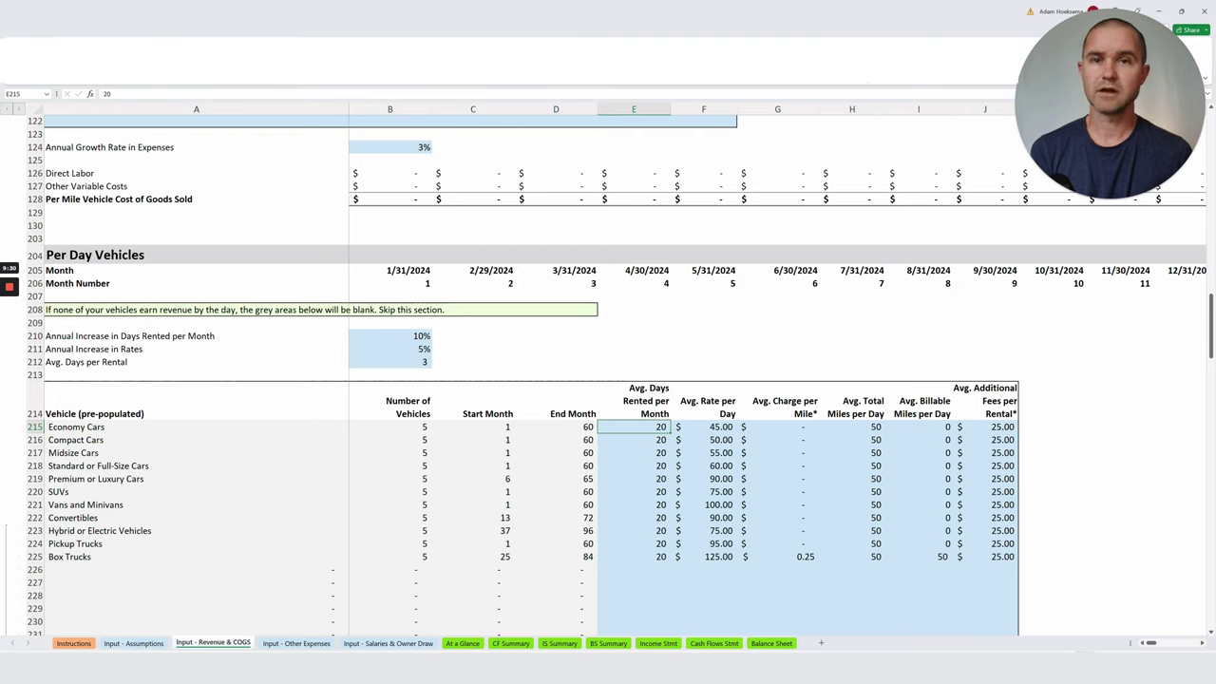
click(779, 557)
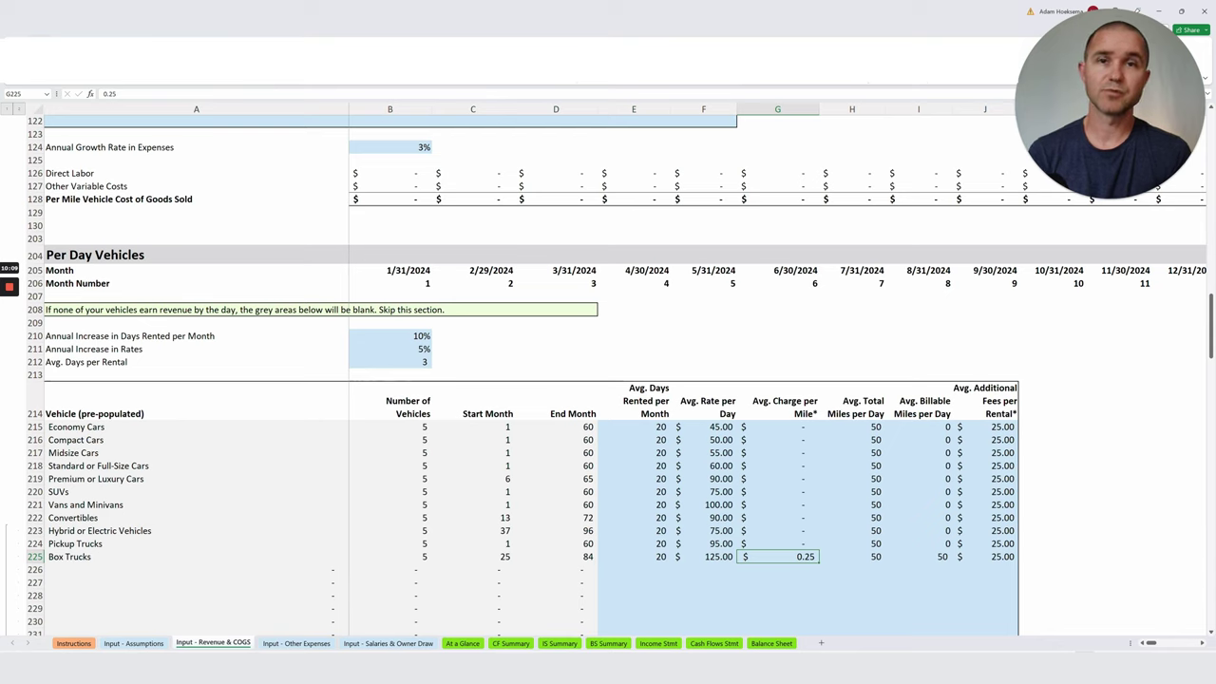
Replace the =H225 formula in I225 with 25 billable miles per day for Box Trucks.
key(Right)
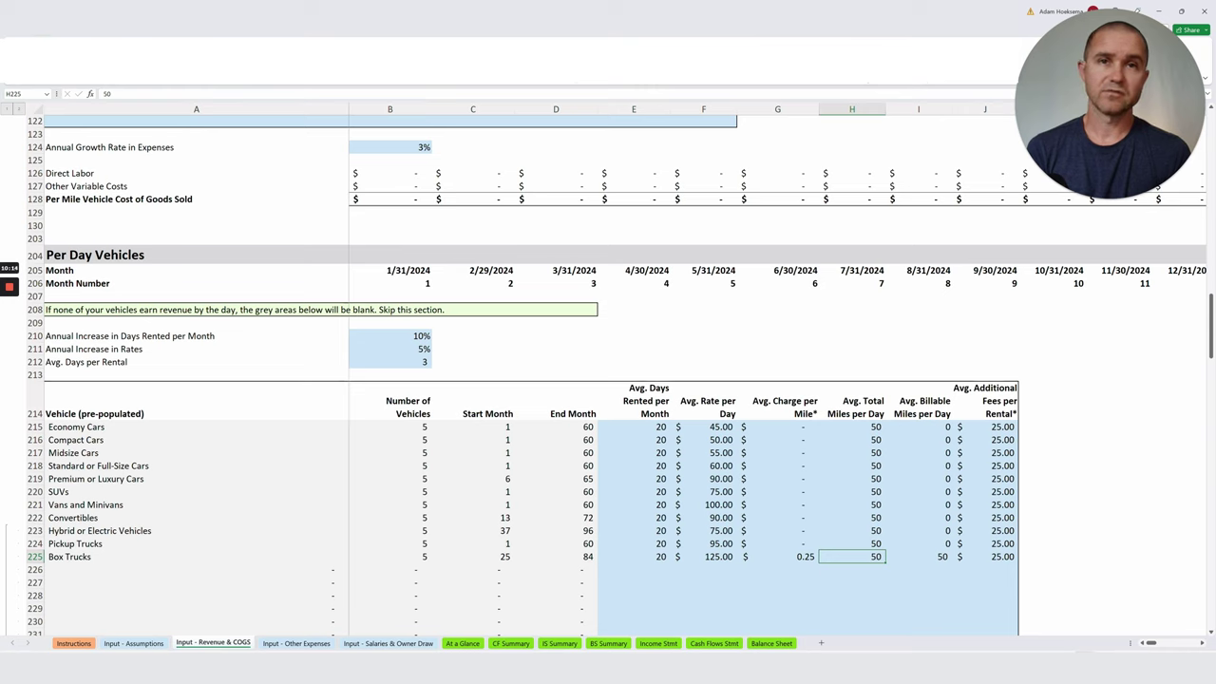
key(Right)
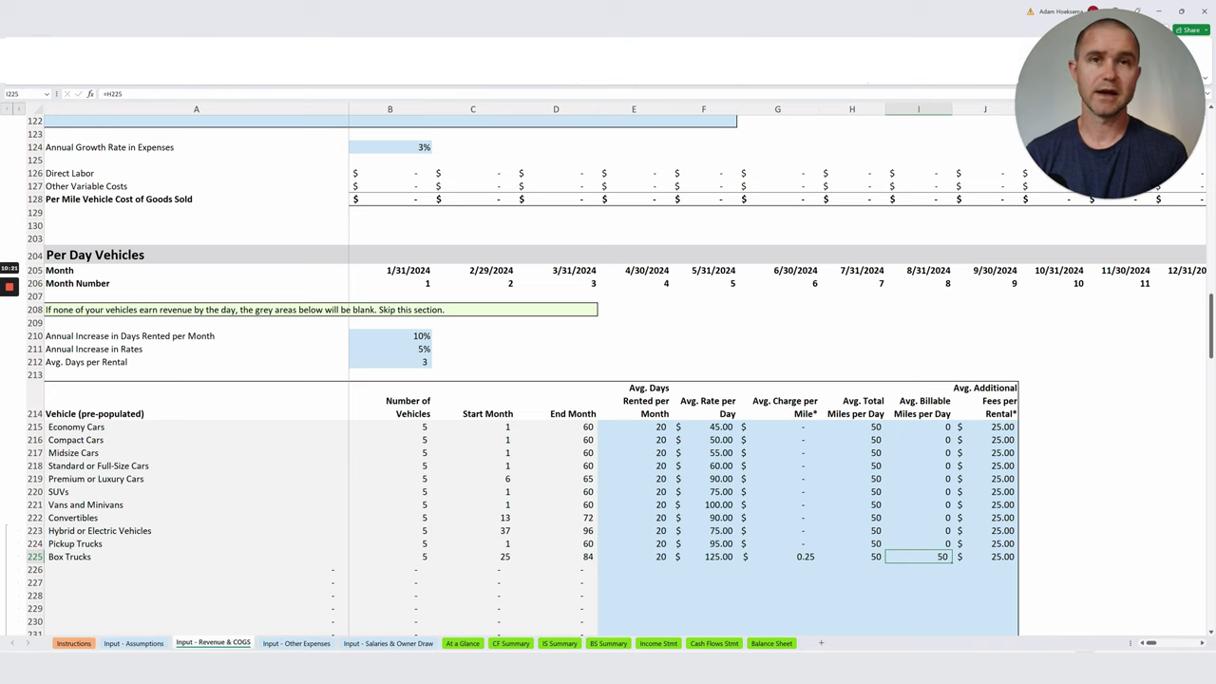
key(Left)
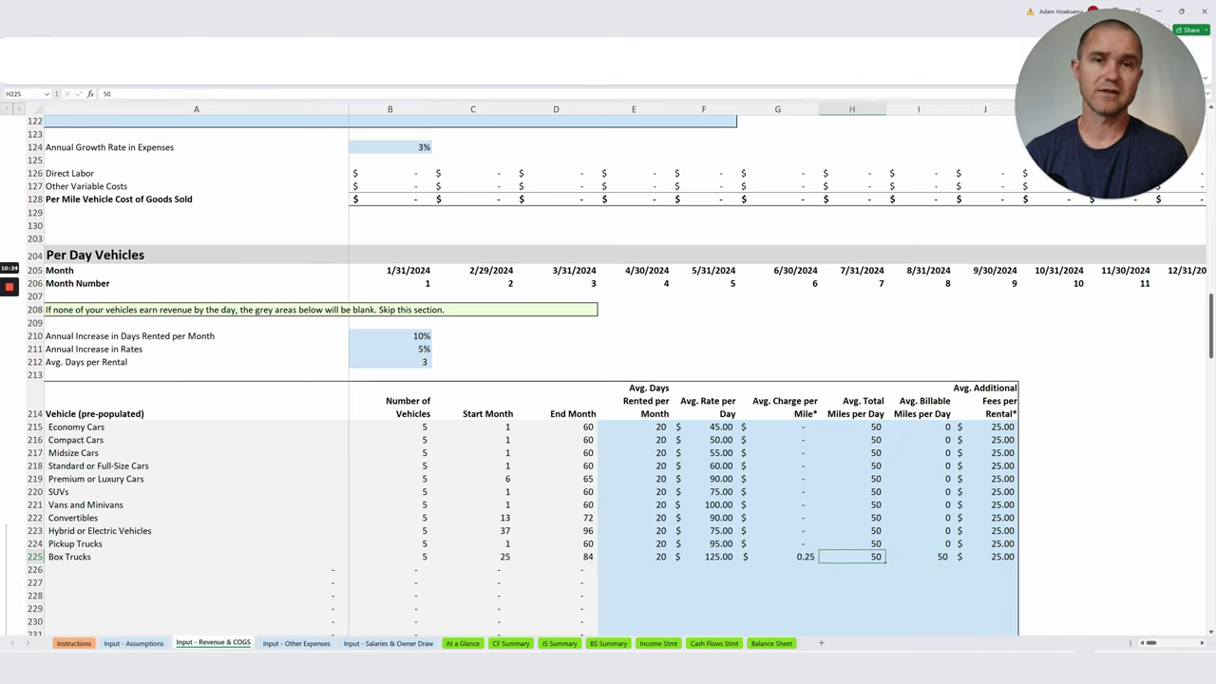
key(Right)
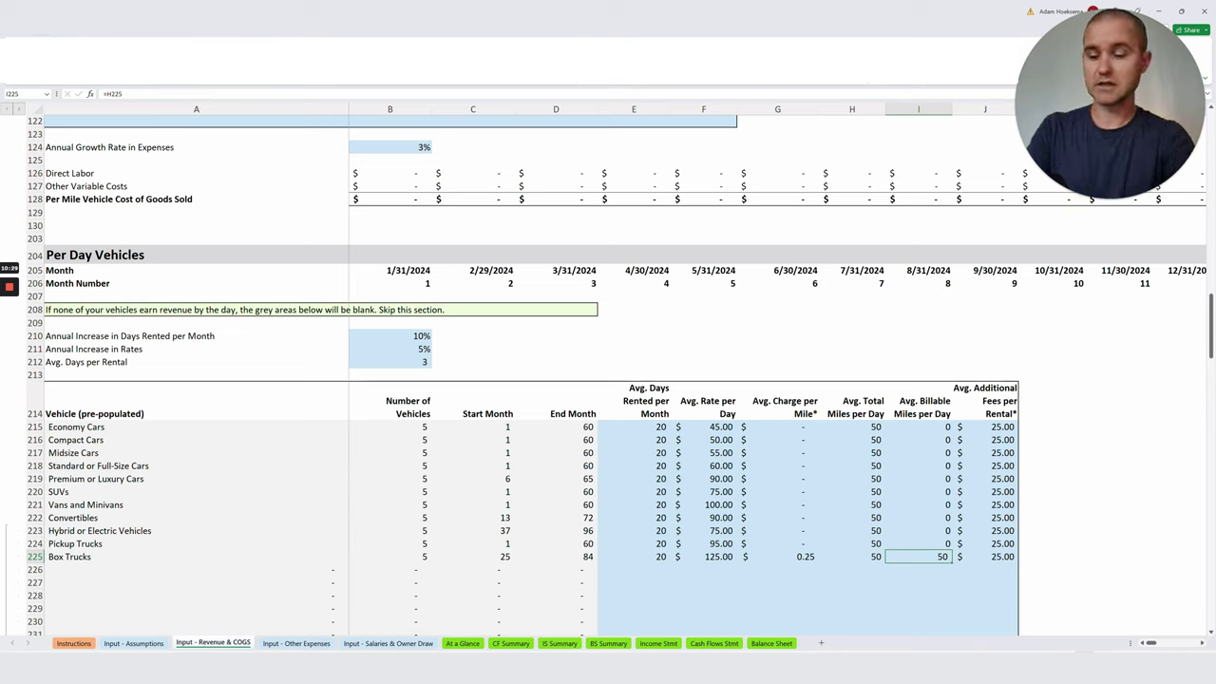
text(25)
key(ctrl+Return)
key(Down)
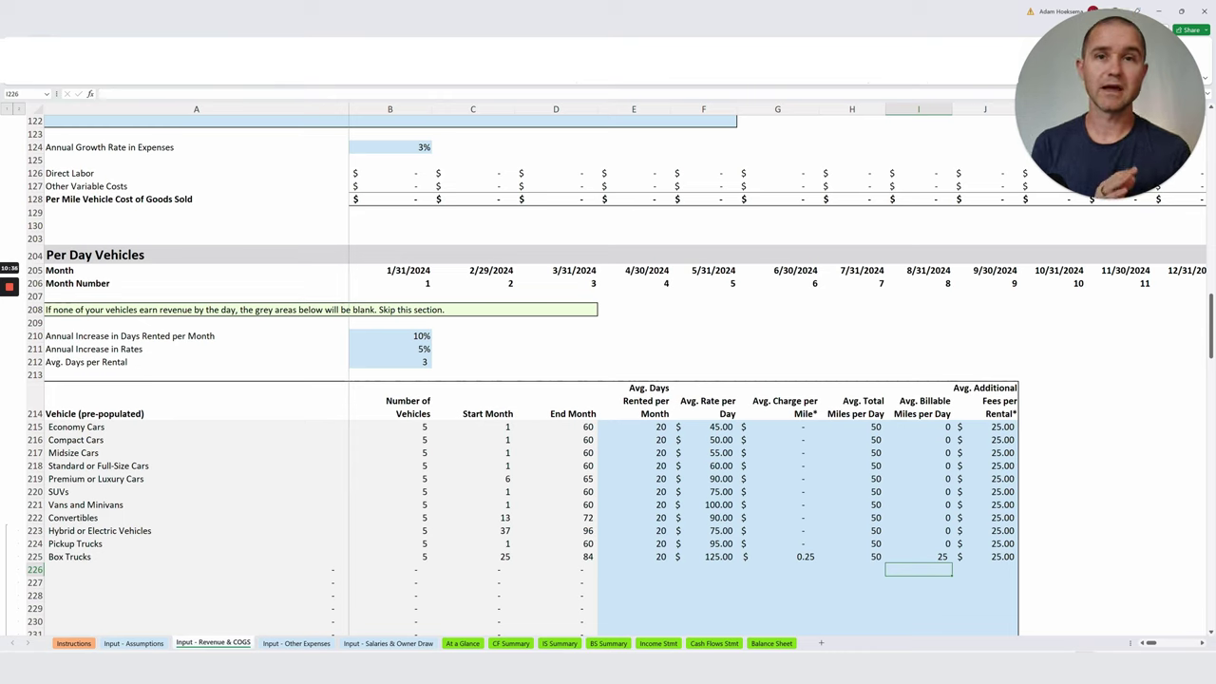
key(Up)
key(Left)
key(Left)
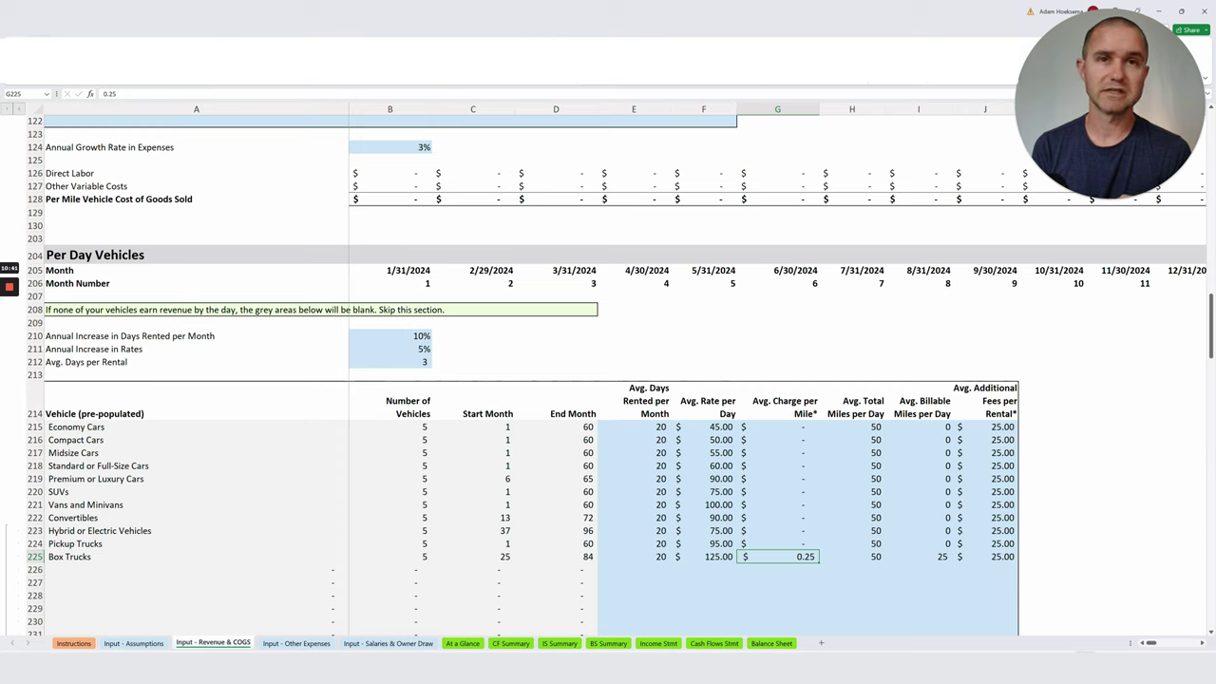
key(Right)
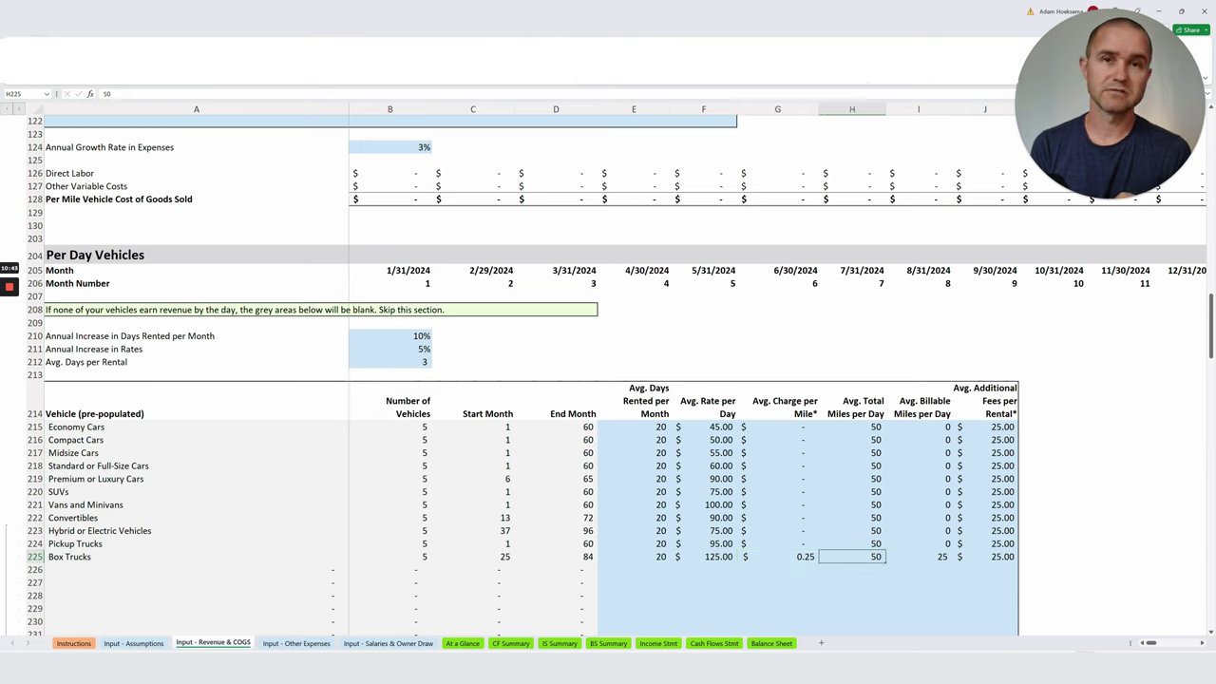
key(Right)
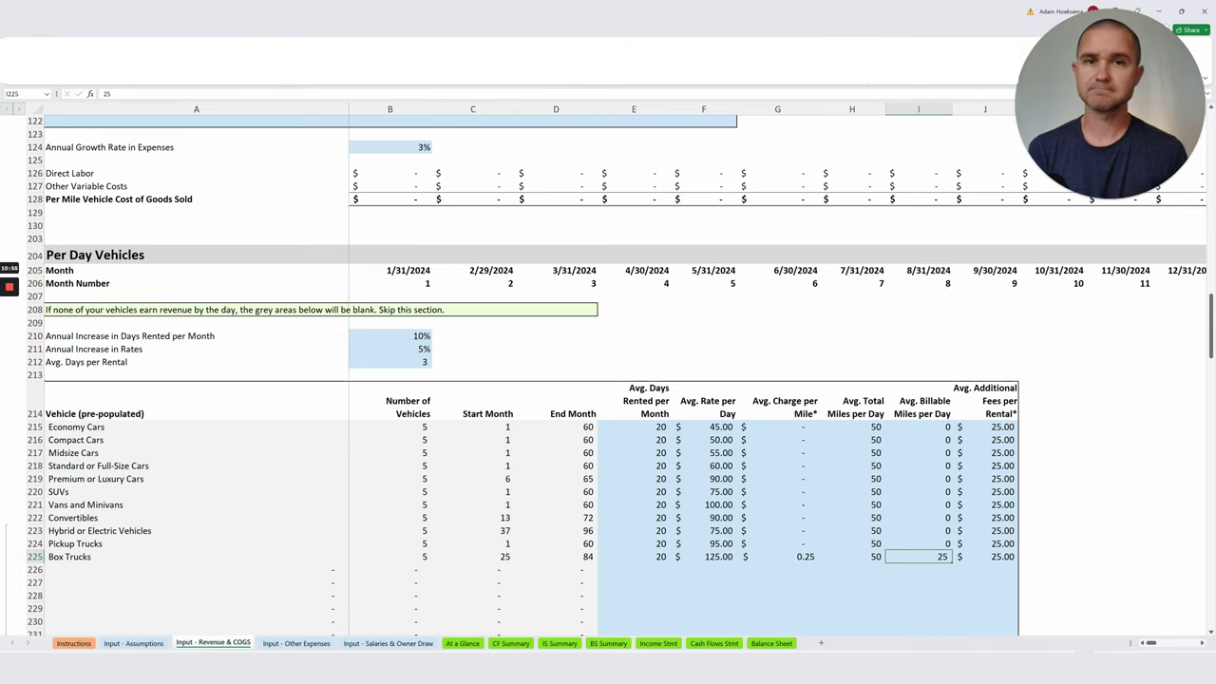
Check the Maintenance cost per mile and the Cleaning cost per rental.
scroll(608, 380, down, 7)
scroll(608, 380, down, 3)
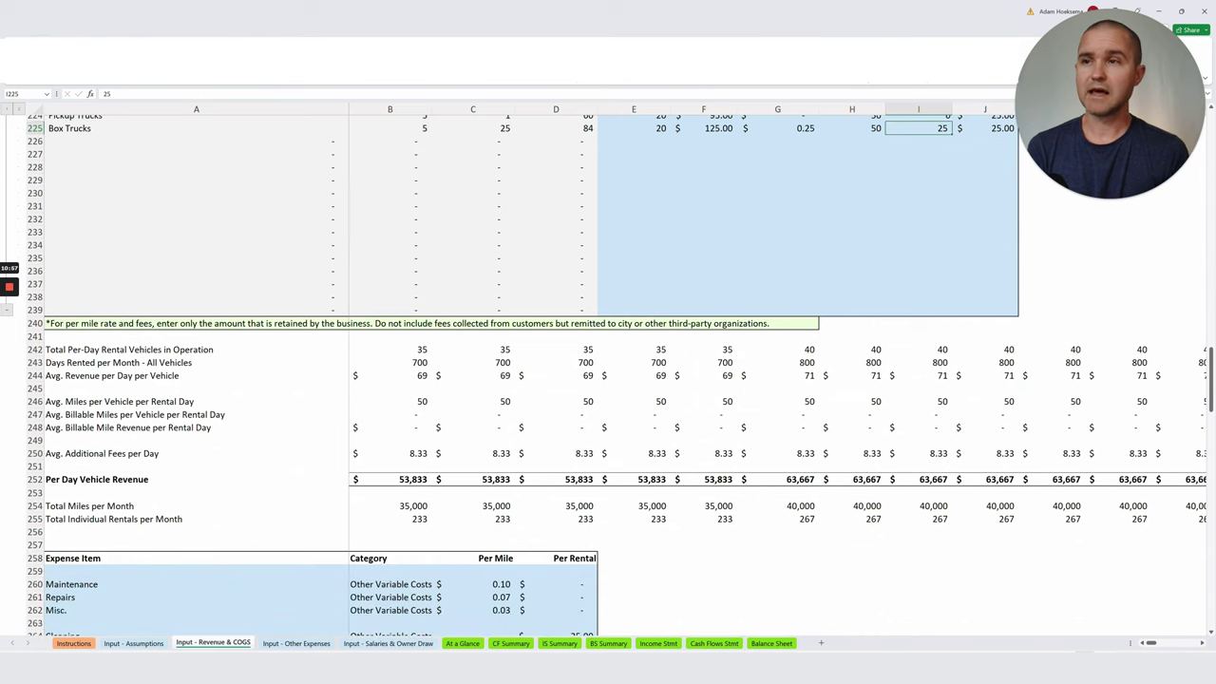
click(143, 479)
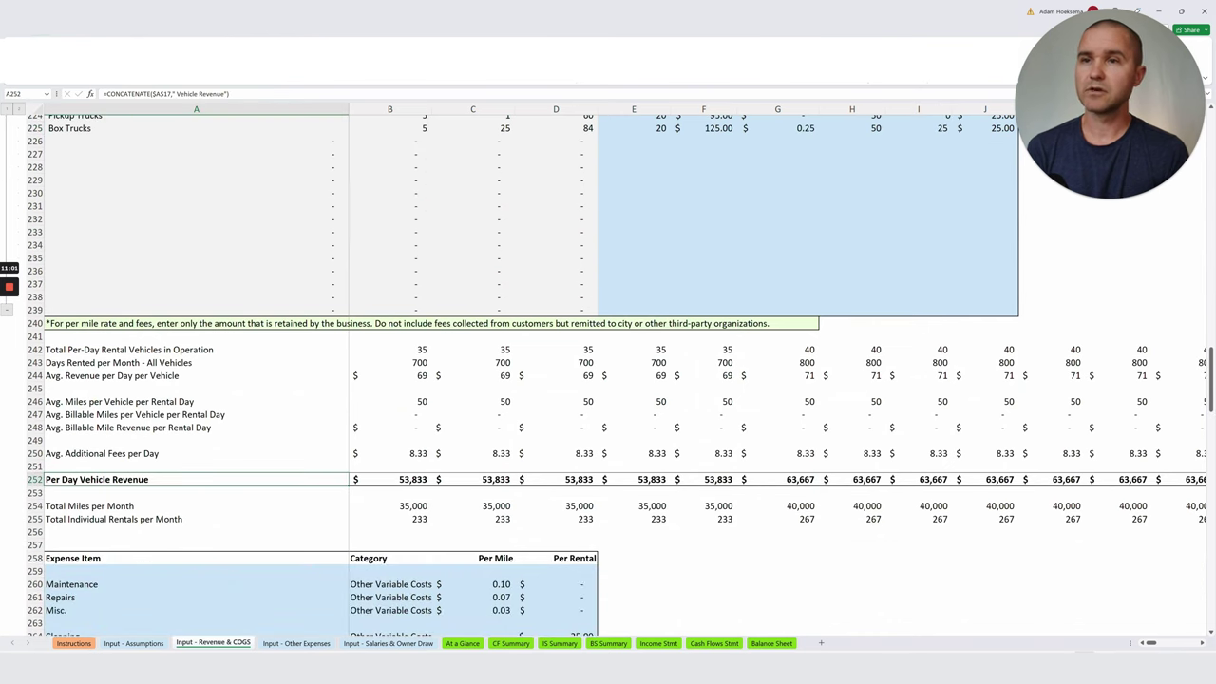
scroll(608, 380, down, 2)
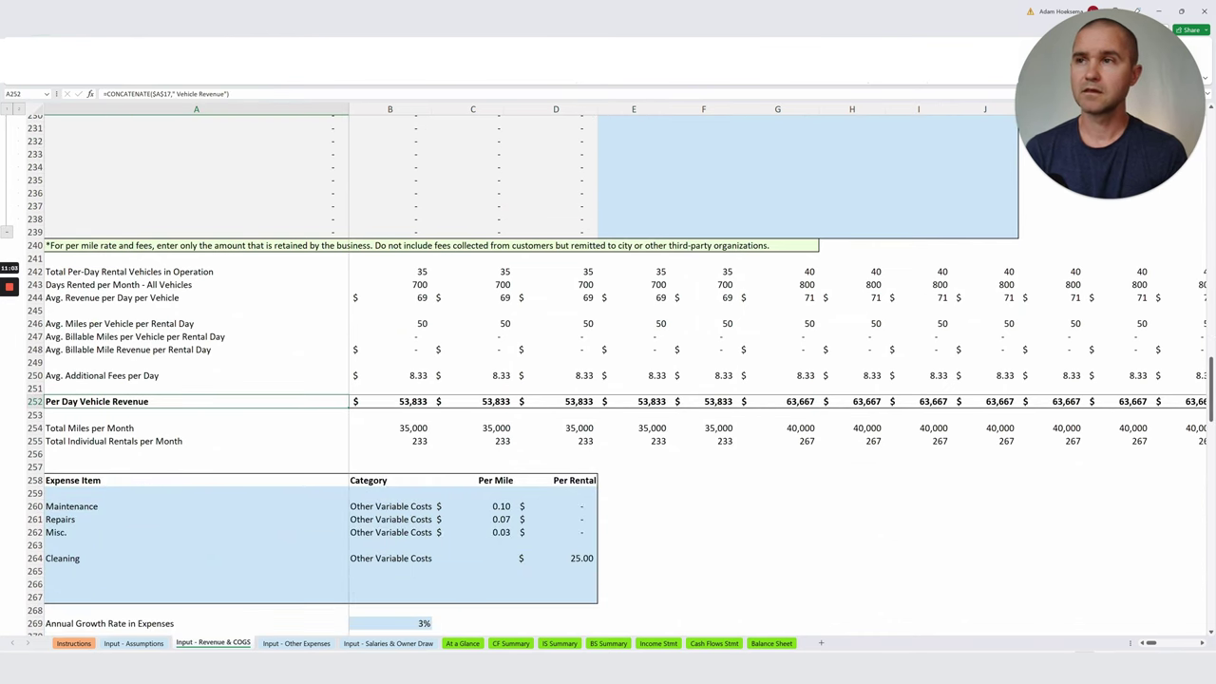
scroll(608, 380, down, 3)
click(95, 390)
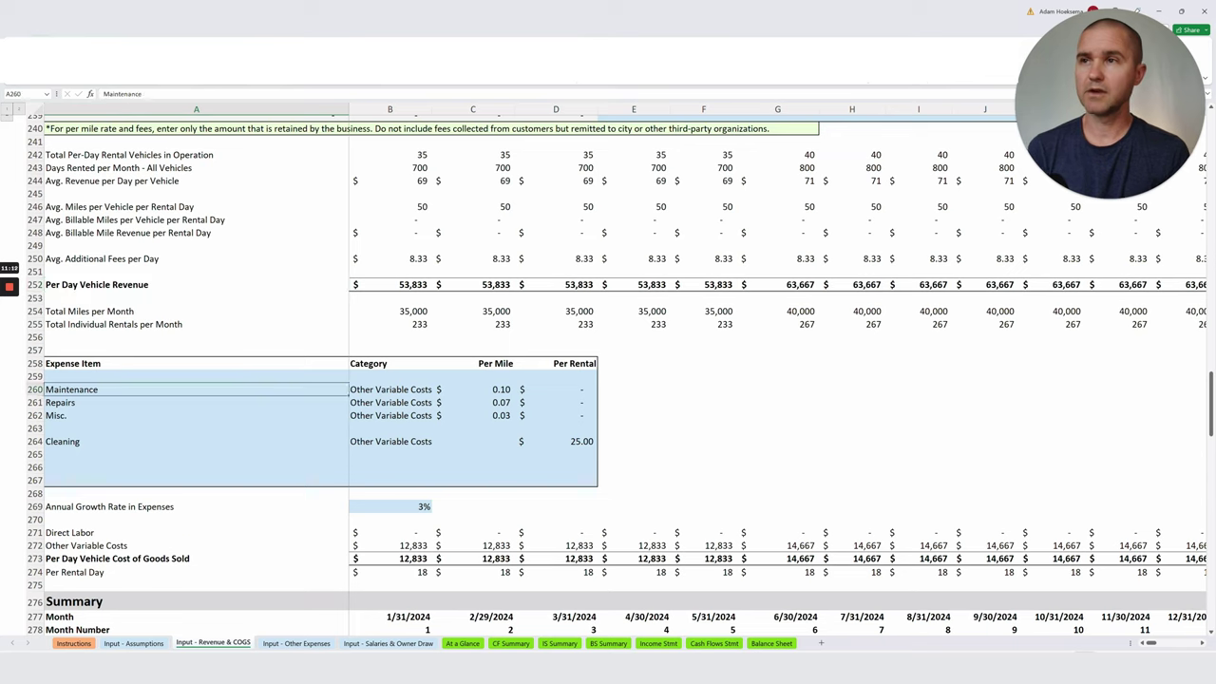
key(Right)
key(Right)
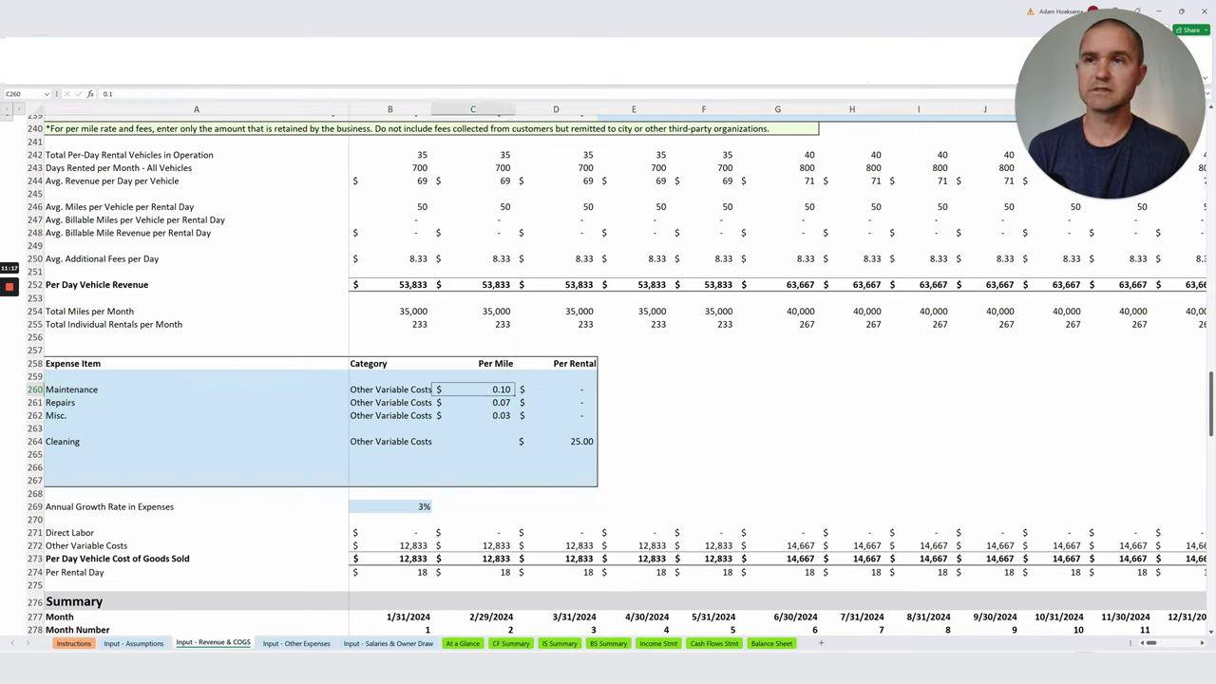
key(Left)
key(Left)
key(Down)
key(Down)
key(Down)
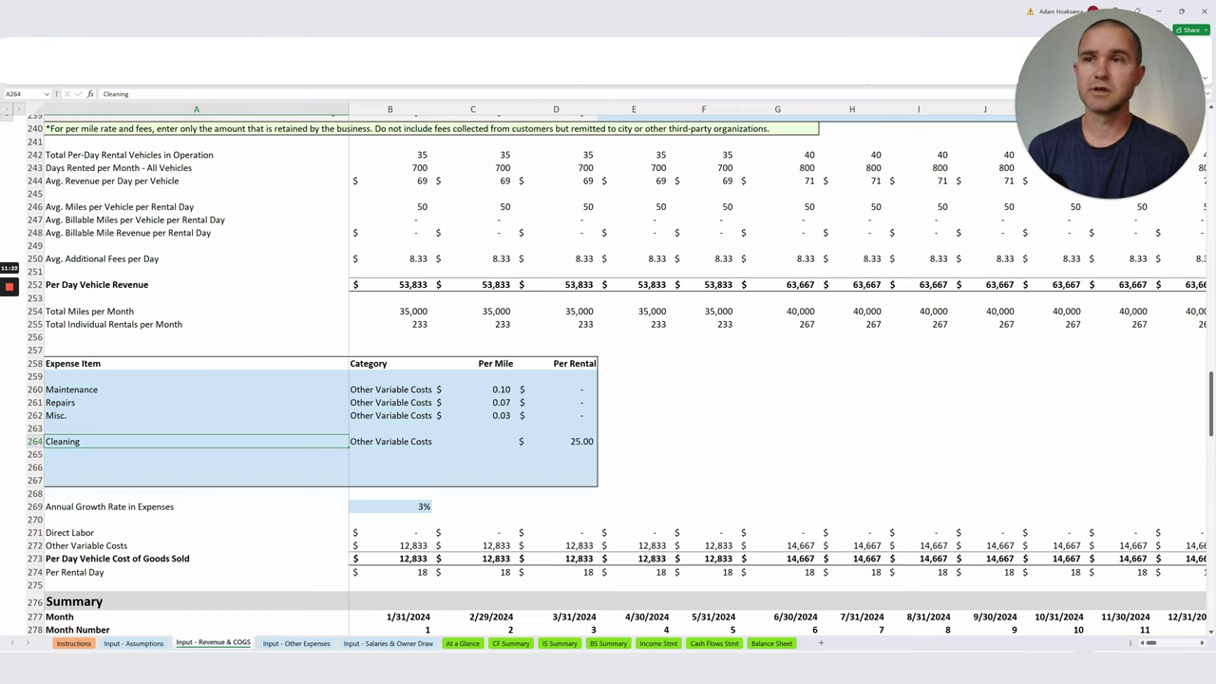
key(Right)
key(Right)
key(Right)
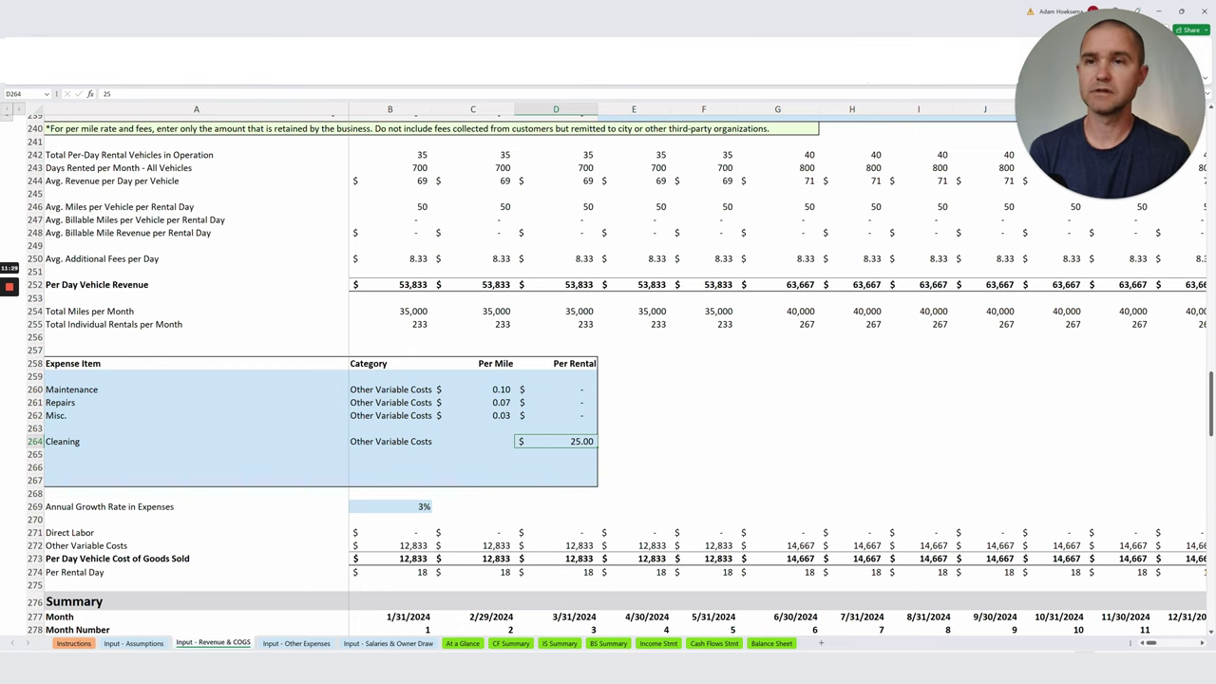
Review the monthly Summary: 53,833 total revenue and 12,833 direct costs.
scroll(608, 370, down, 2)
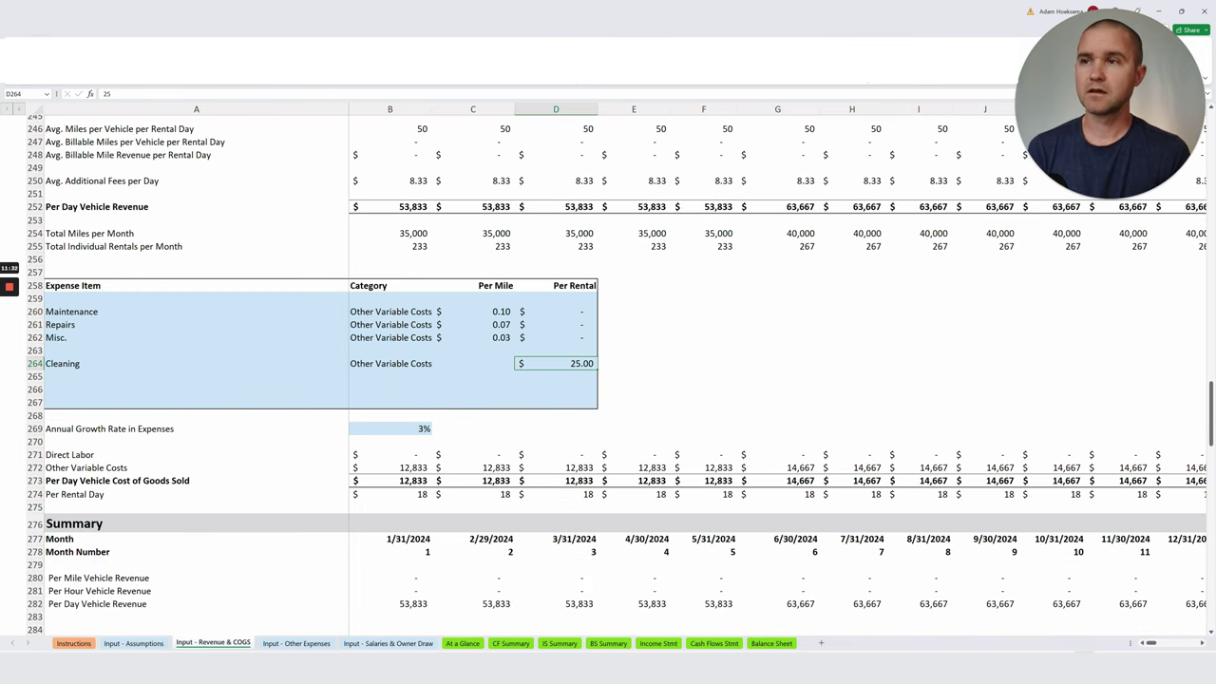
scroll(608, 370, down, 1)
scroll(608, 371, down, 3)
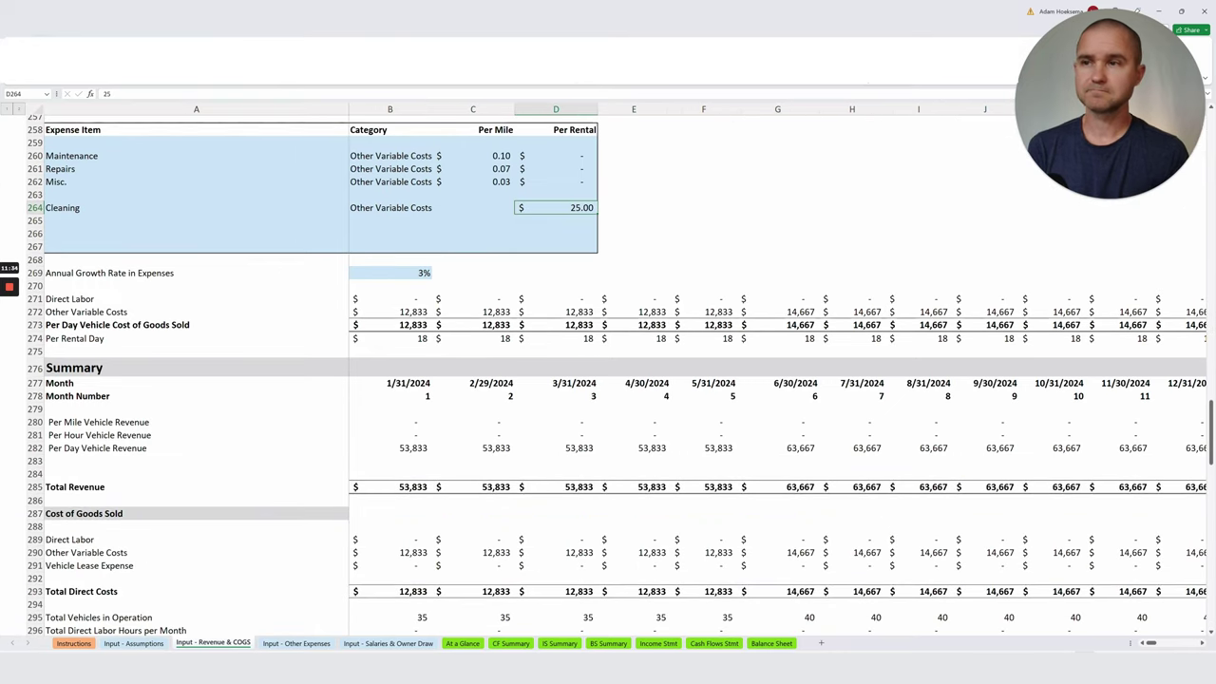
scroll(608, 371, down, 4)
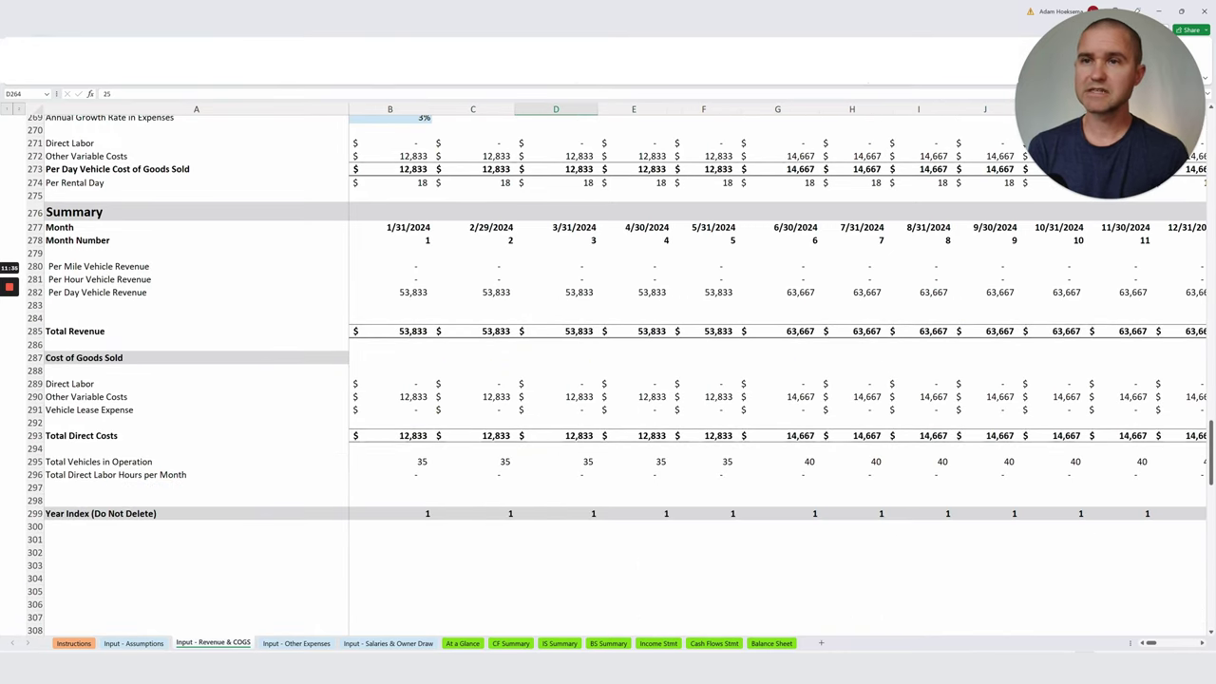
On Input - Other Expenses, inspect Advertising's Category (Marketing) and Cost Driver (Fixed) options.
click(297, 643)
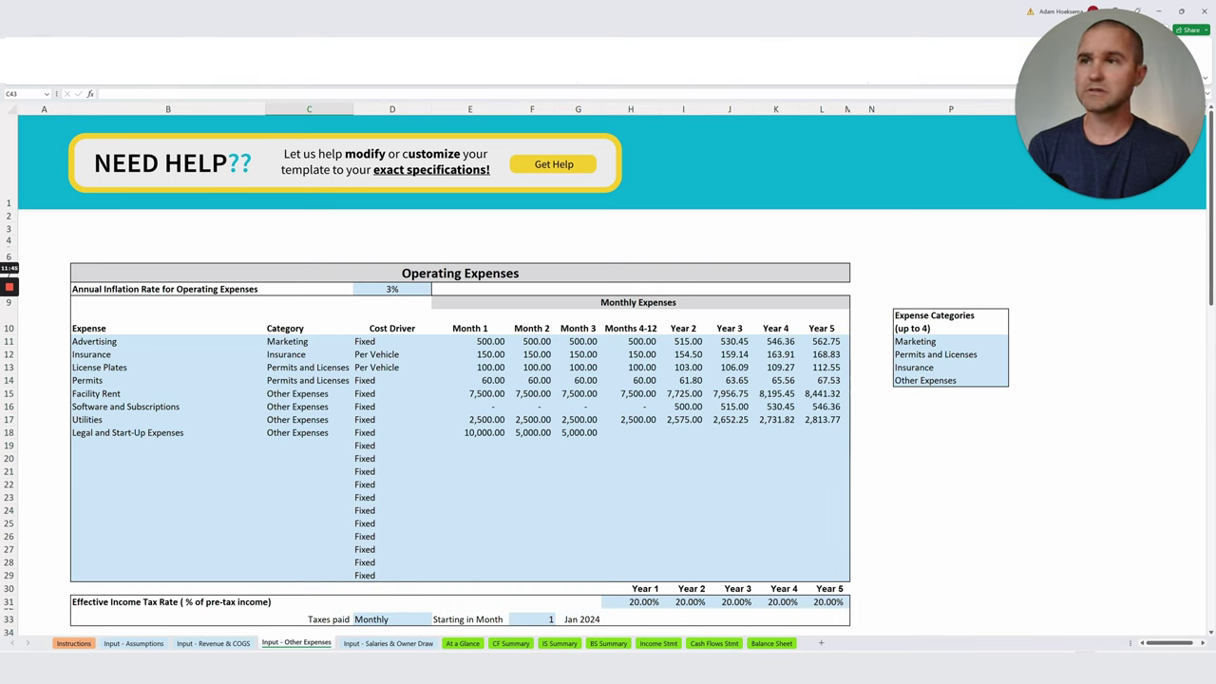
click(313, 341)
click(358, 342)
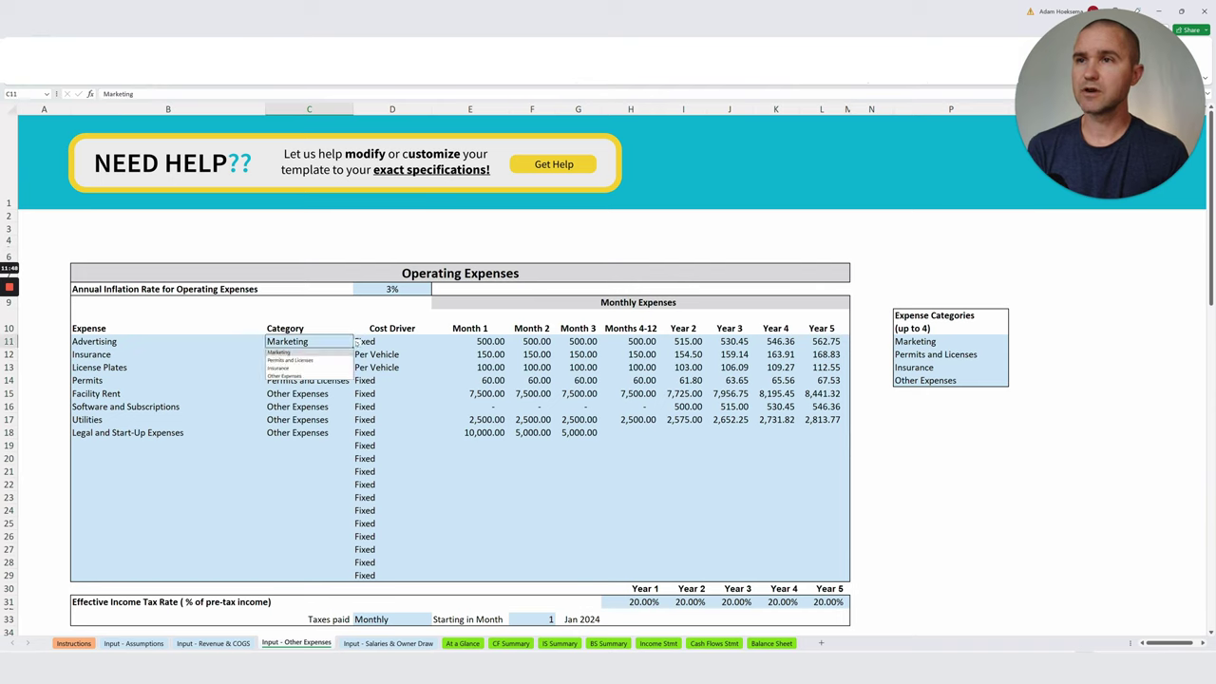
click(358, 342)
key(Right)
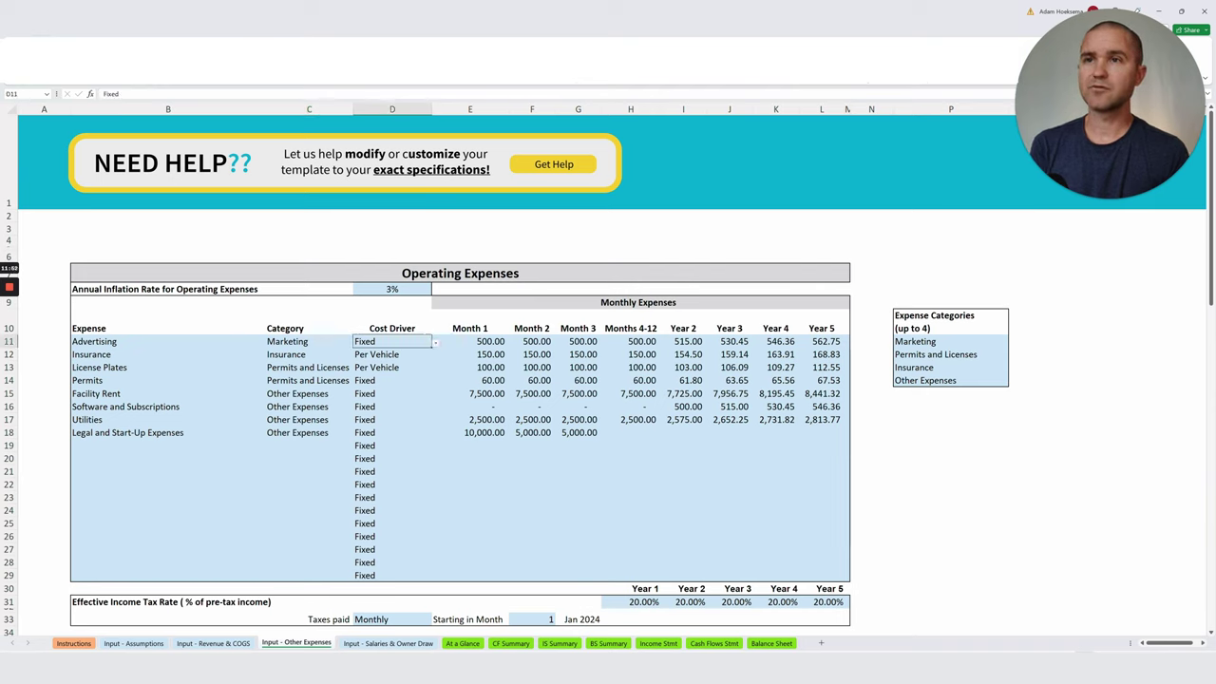
click(434, 345)
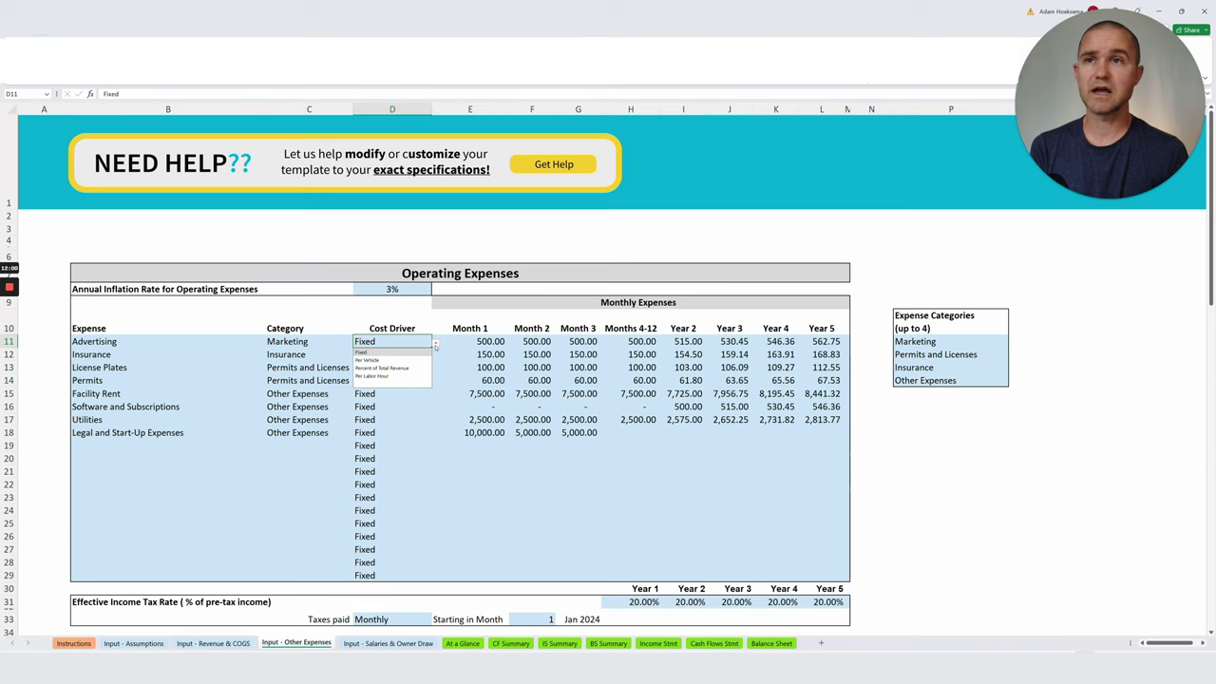
click(435, 346)
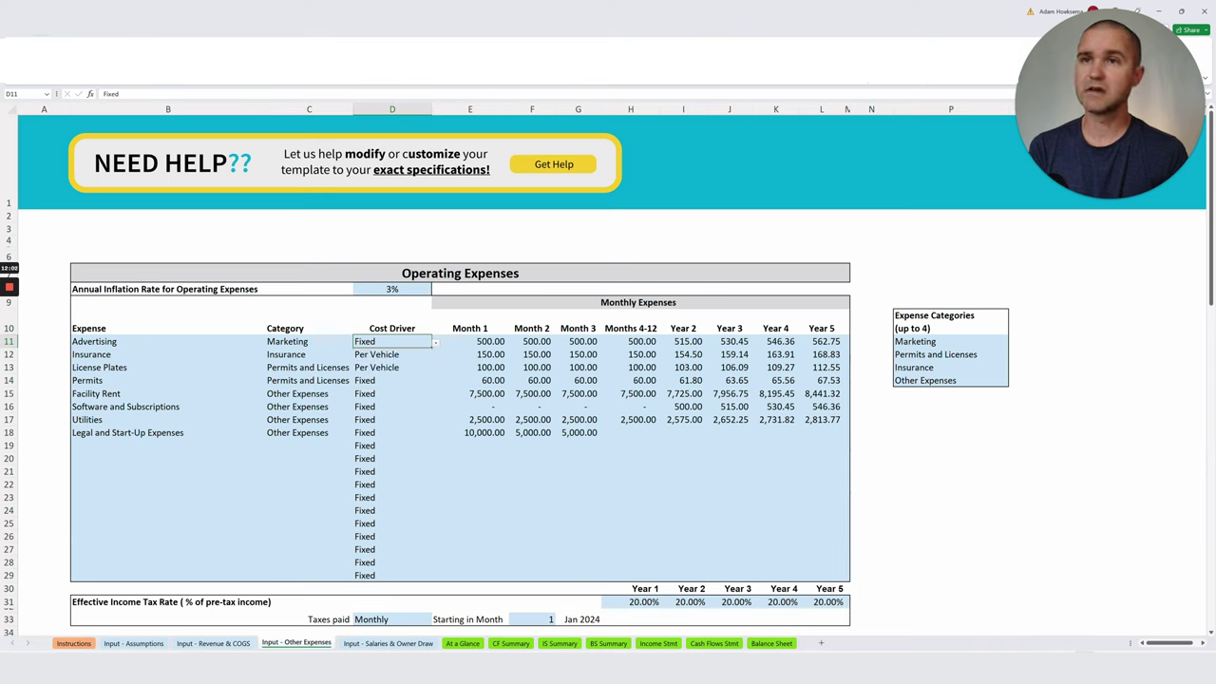
key(Right)
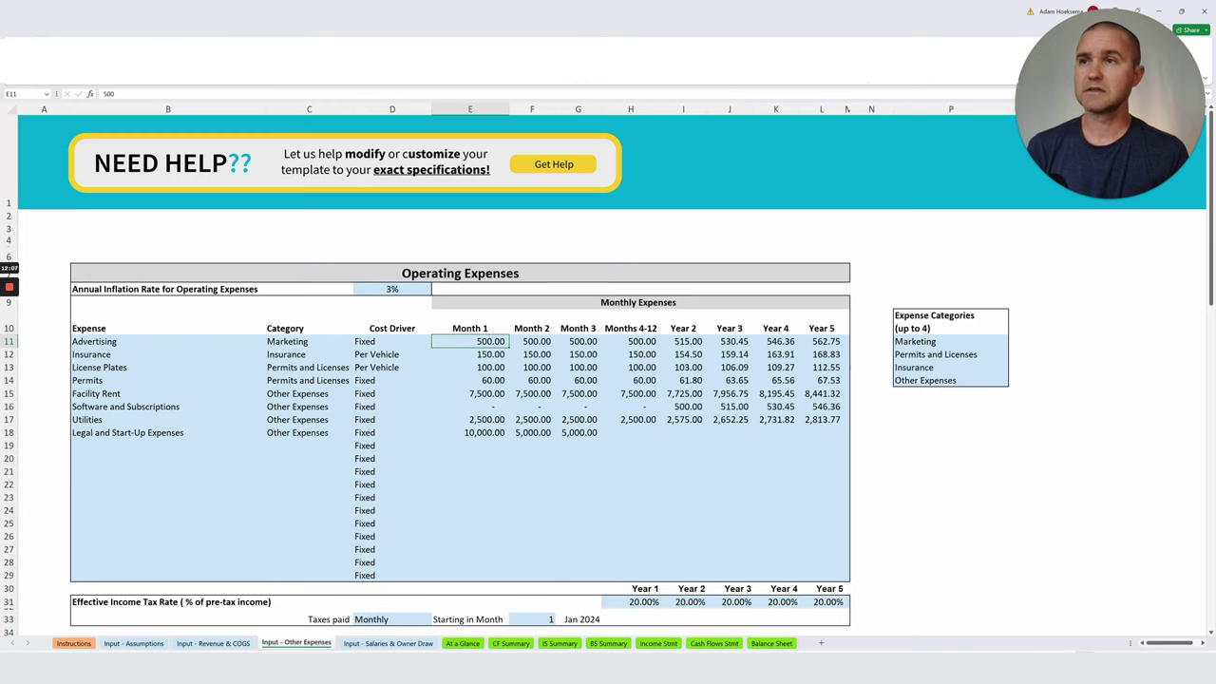
Inspect Insurance's cost driver options, keeping Per Vehicle.
key(Left)
key(Down)
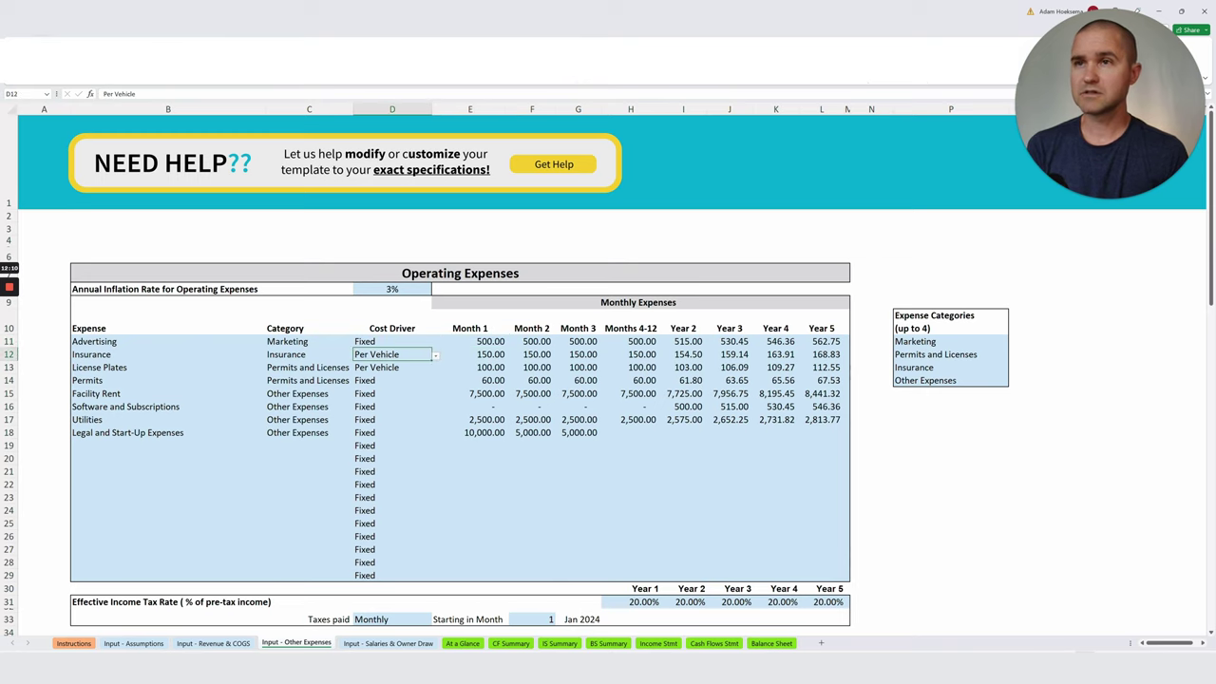
click(434, 356)
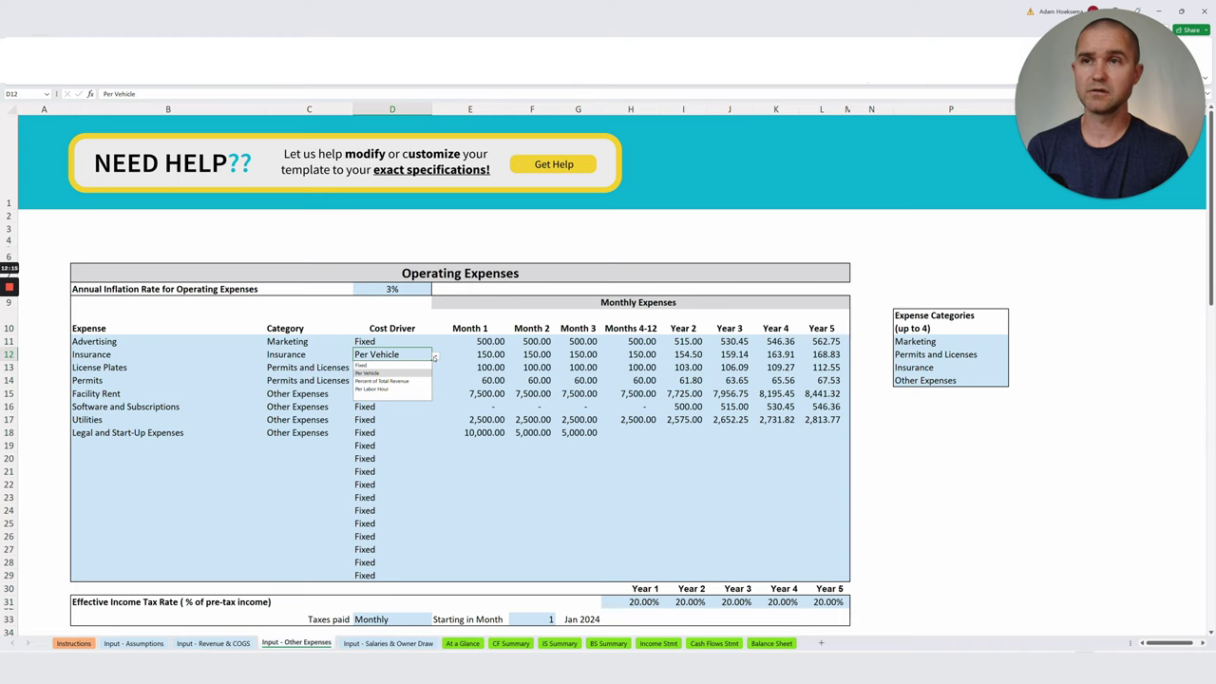
click(434, 356)
key(Right)
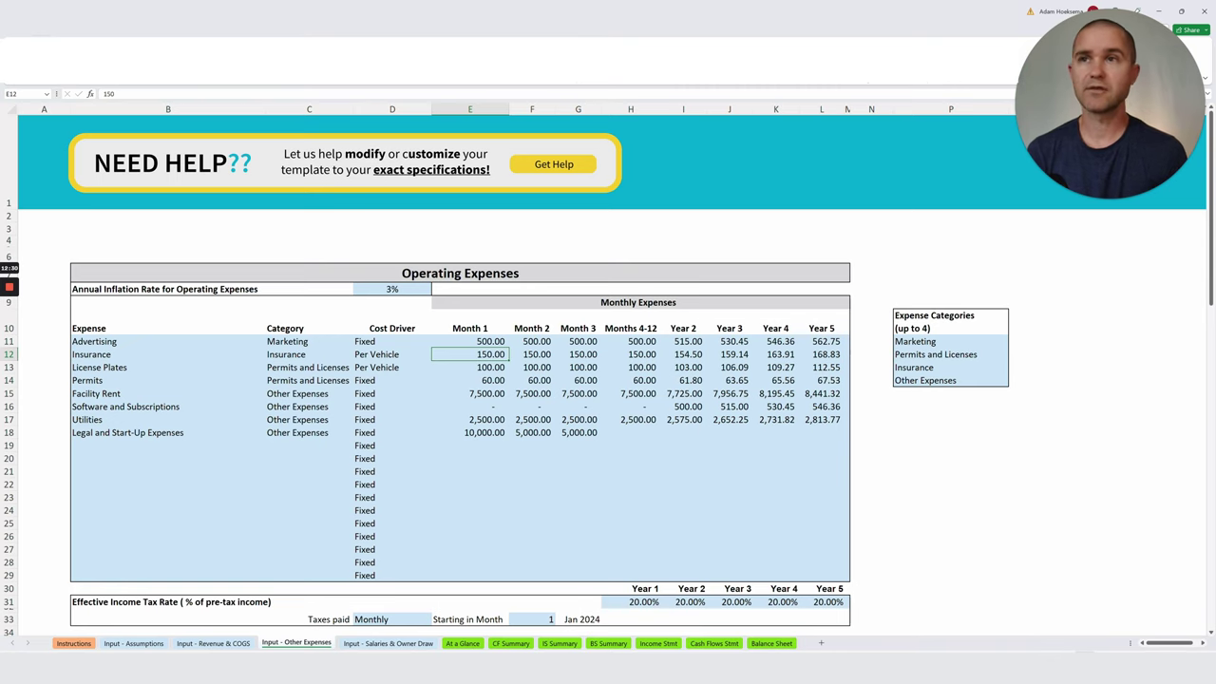
Switch Advertising's cost driver to Percent of Total Revenue and enter 0.05 in E11.
key(Up)
key(Left)
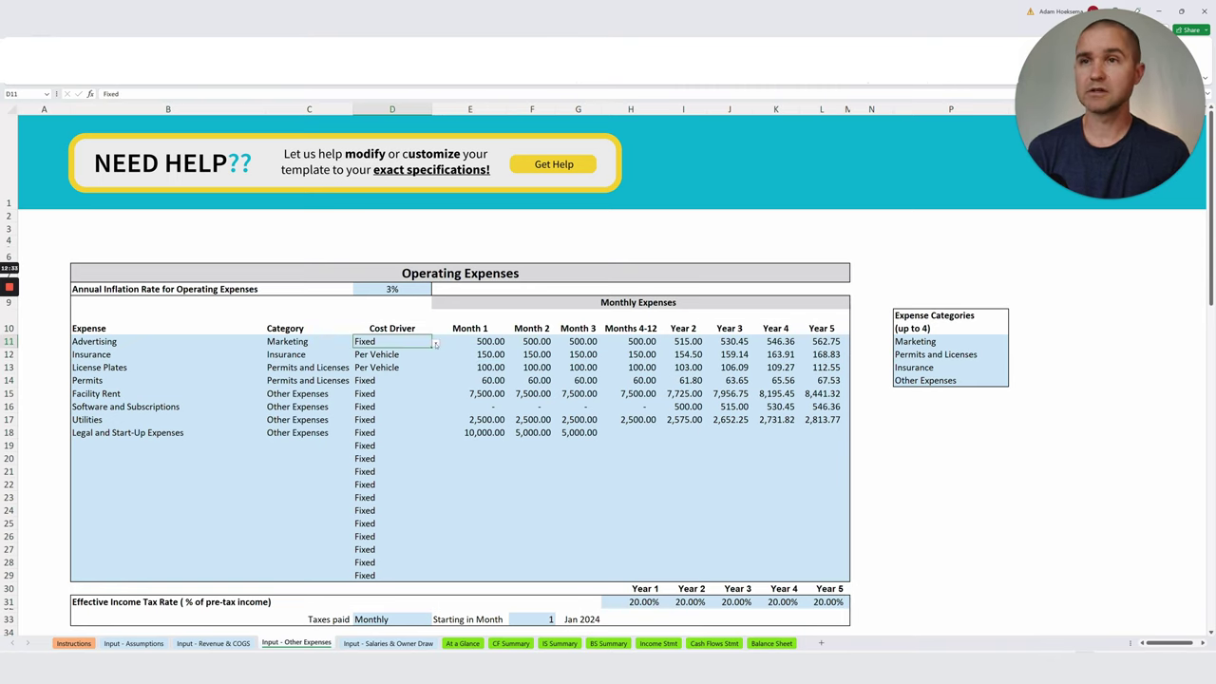
click(435, 344)
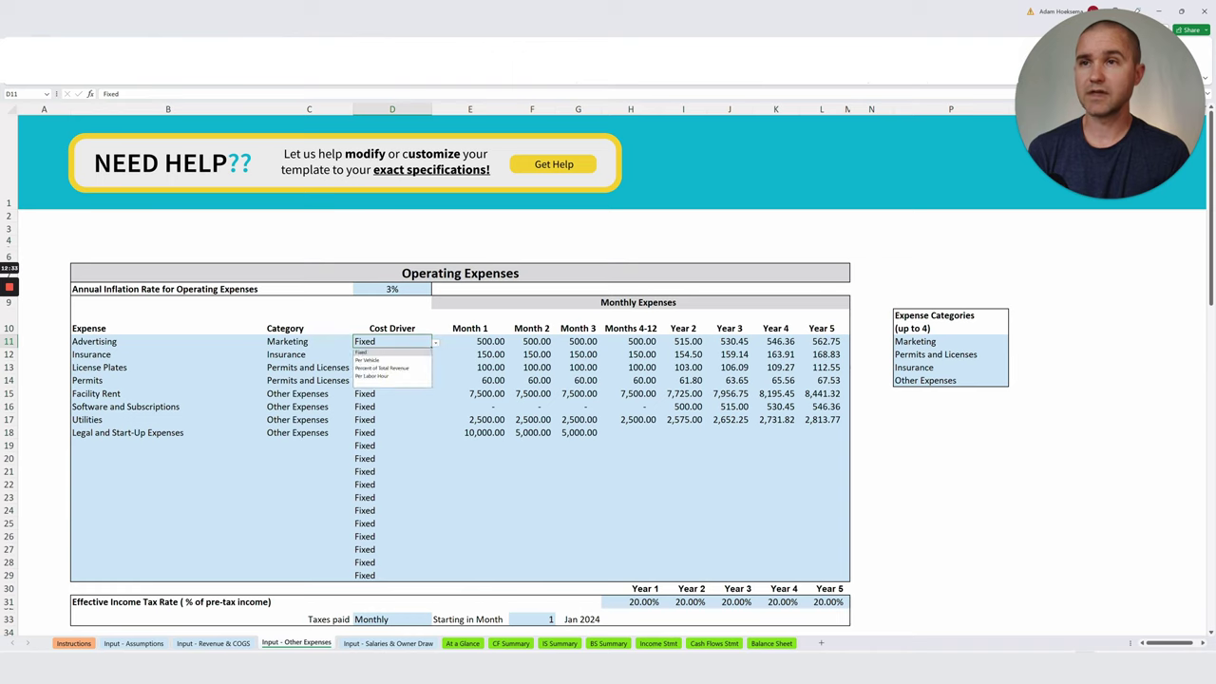
click(380, 368)
key(Right)
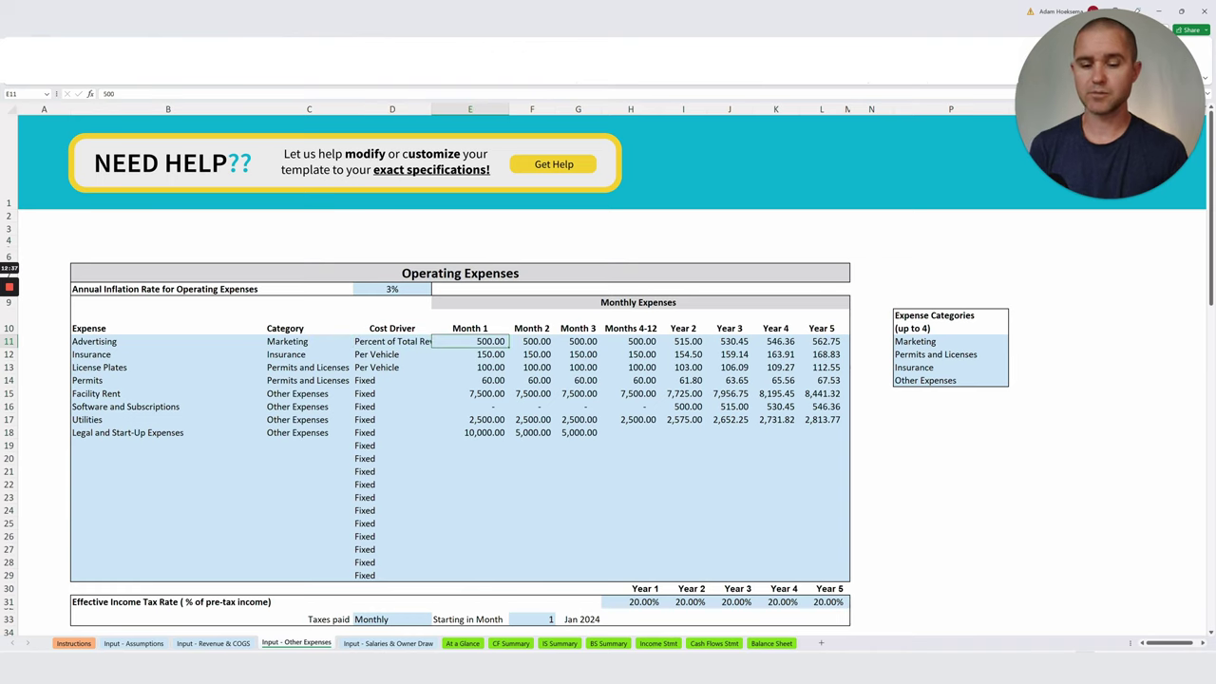
text(.05)
key(Return)
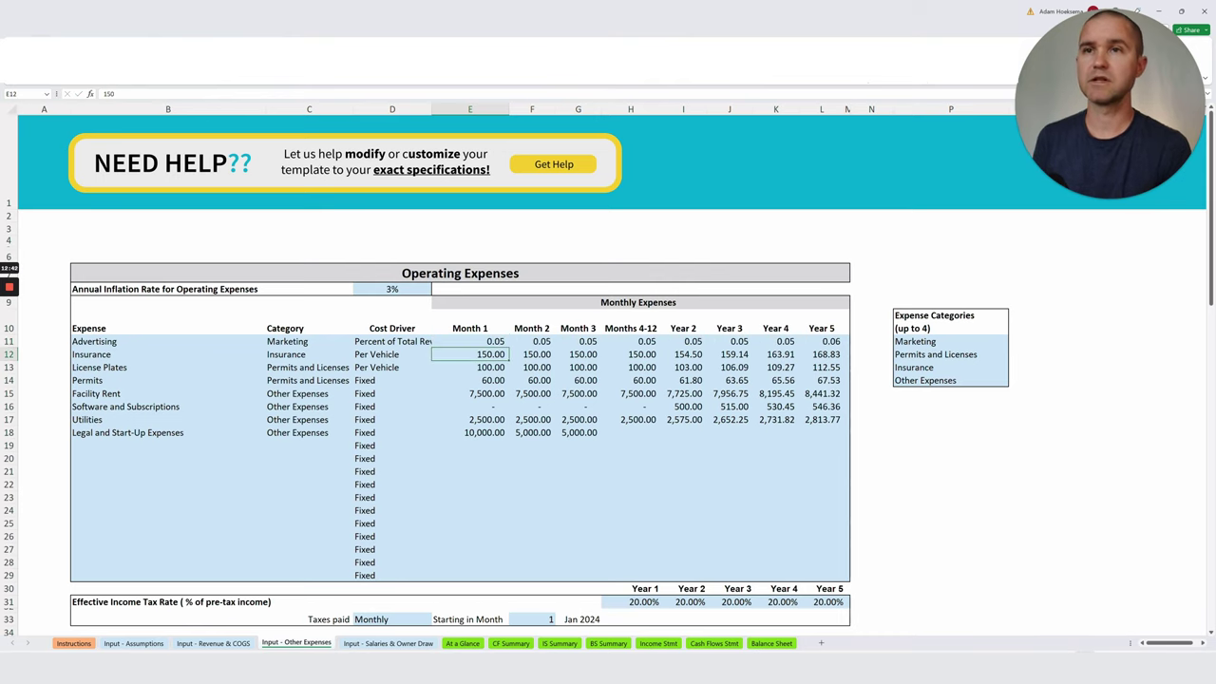
key(Up)
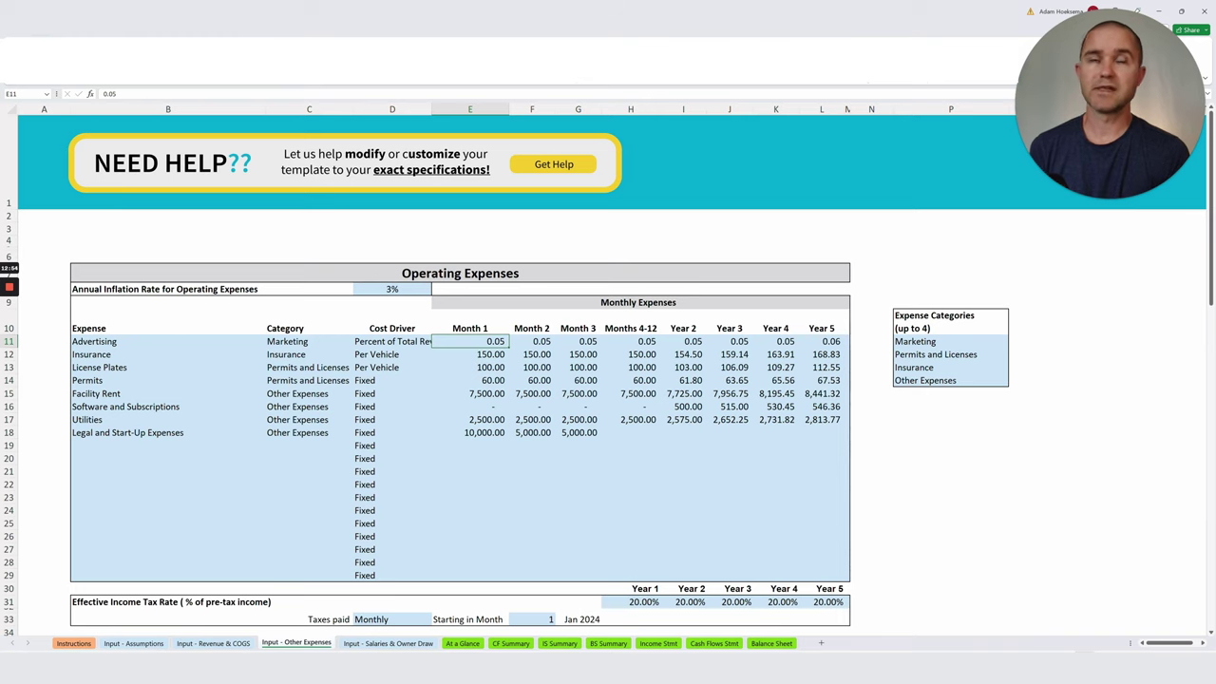
On Input - Salaries & Owner Draw, review the Sales Rep compensation and headcount.
click(390, 643)
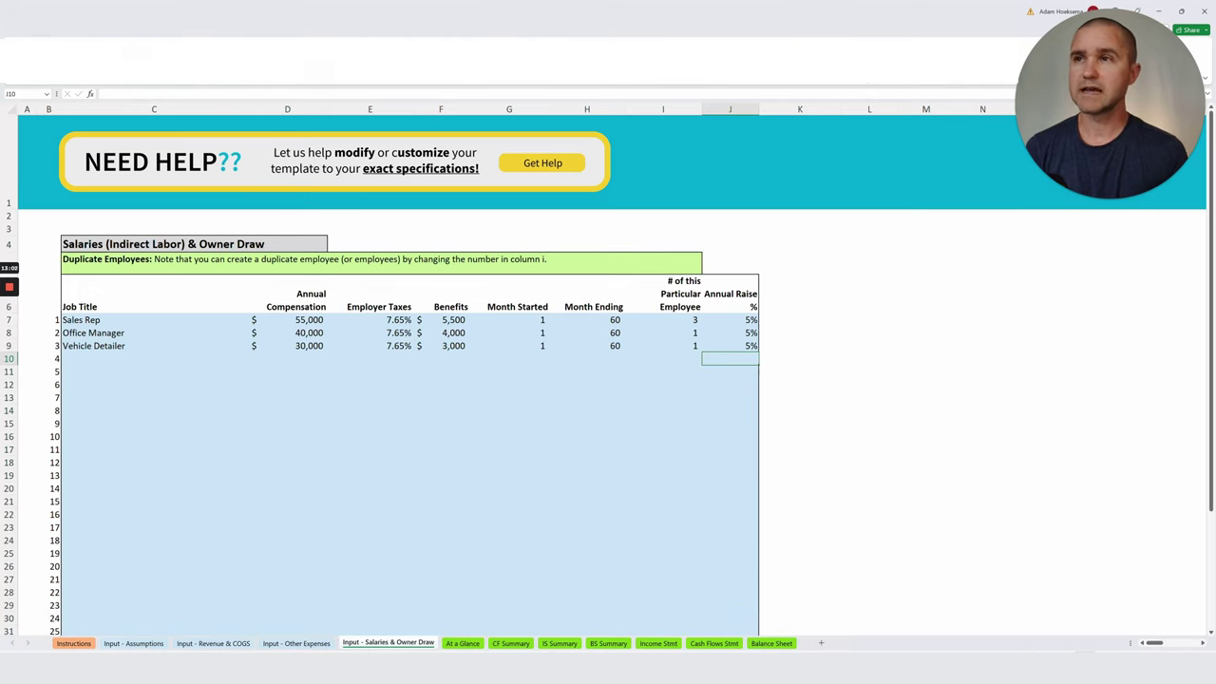
key(ctrl+Home)
key(Right)
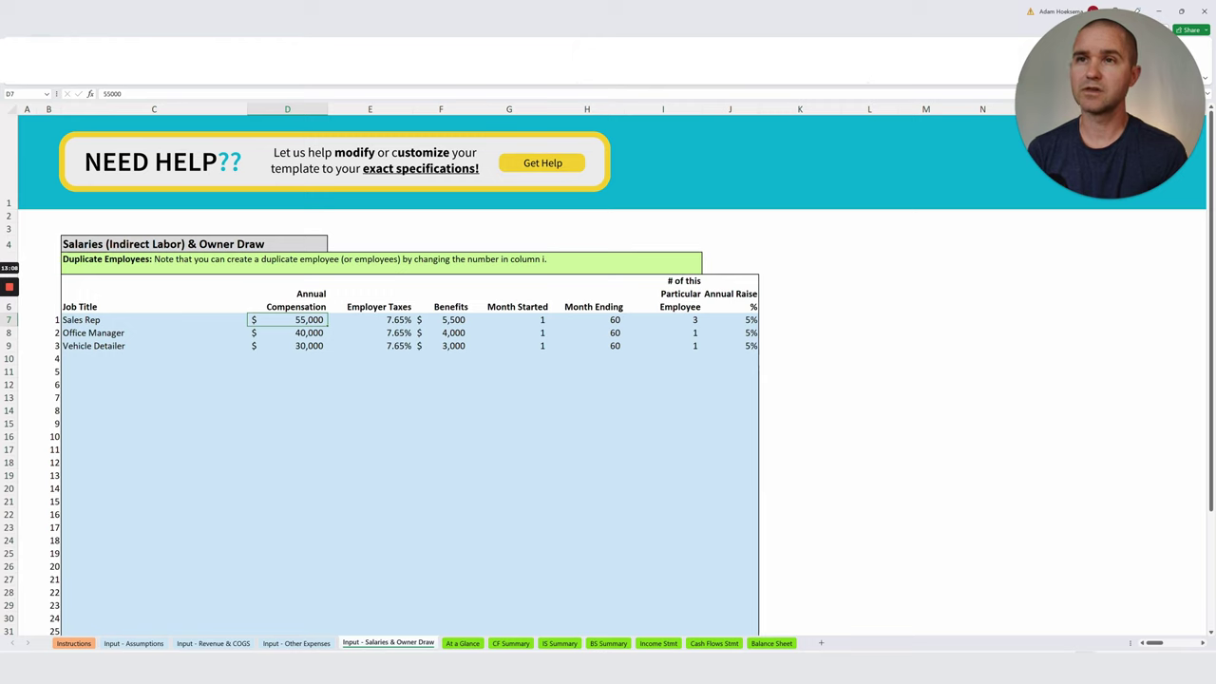
key(Right)
key(Right)
key(Right)
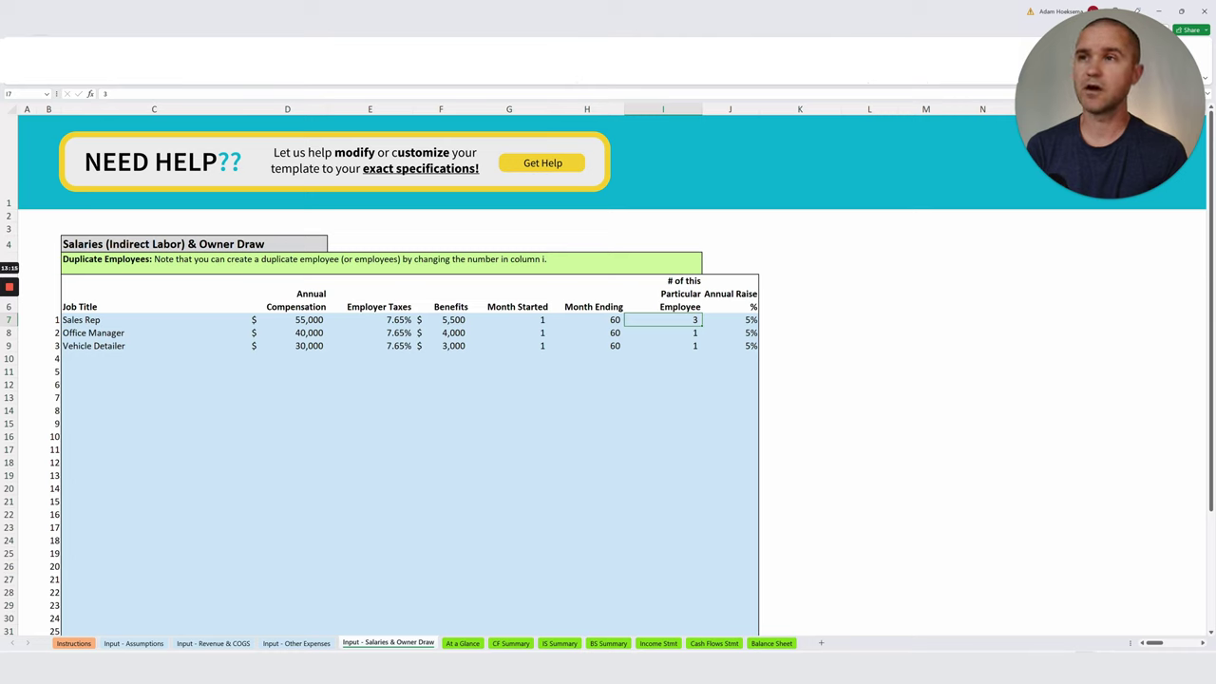
Enter 6 as the Vehicle Detailer's start month in G9.
key(Down)
key(Down)
key(Left)
key(Left)
key(Left)
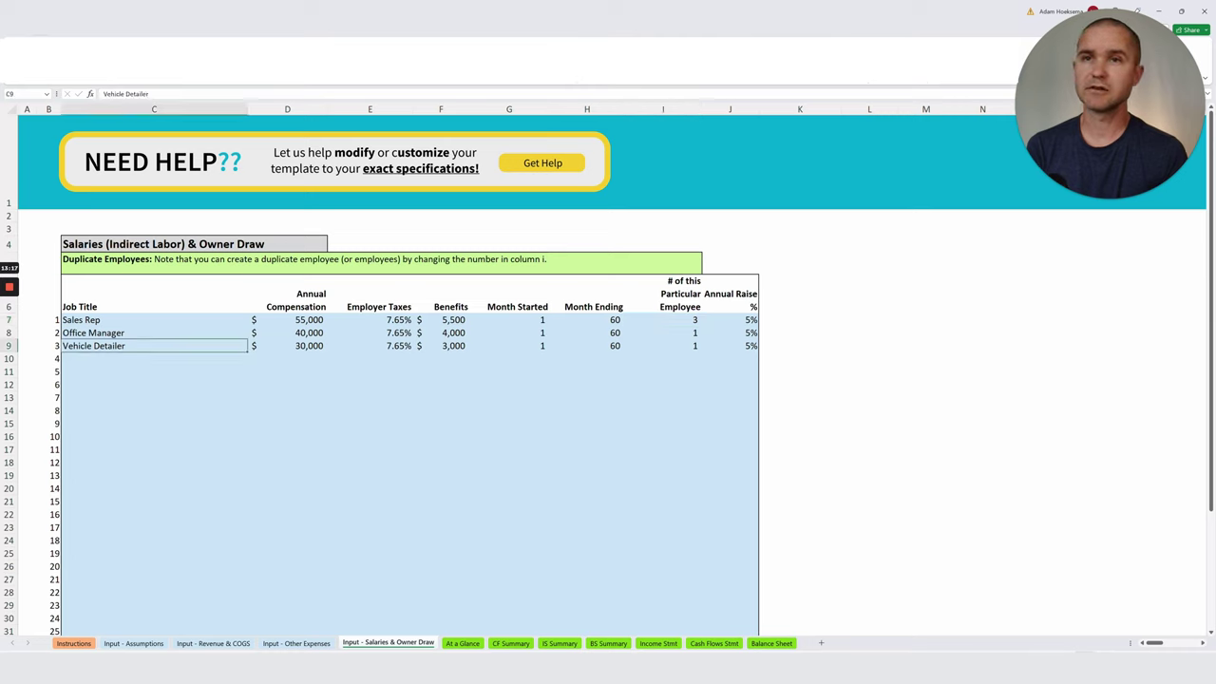
key(Right)
key(Right)
key(Right)
key(Up)
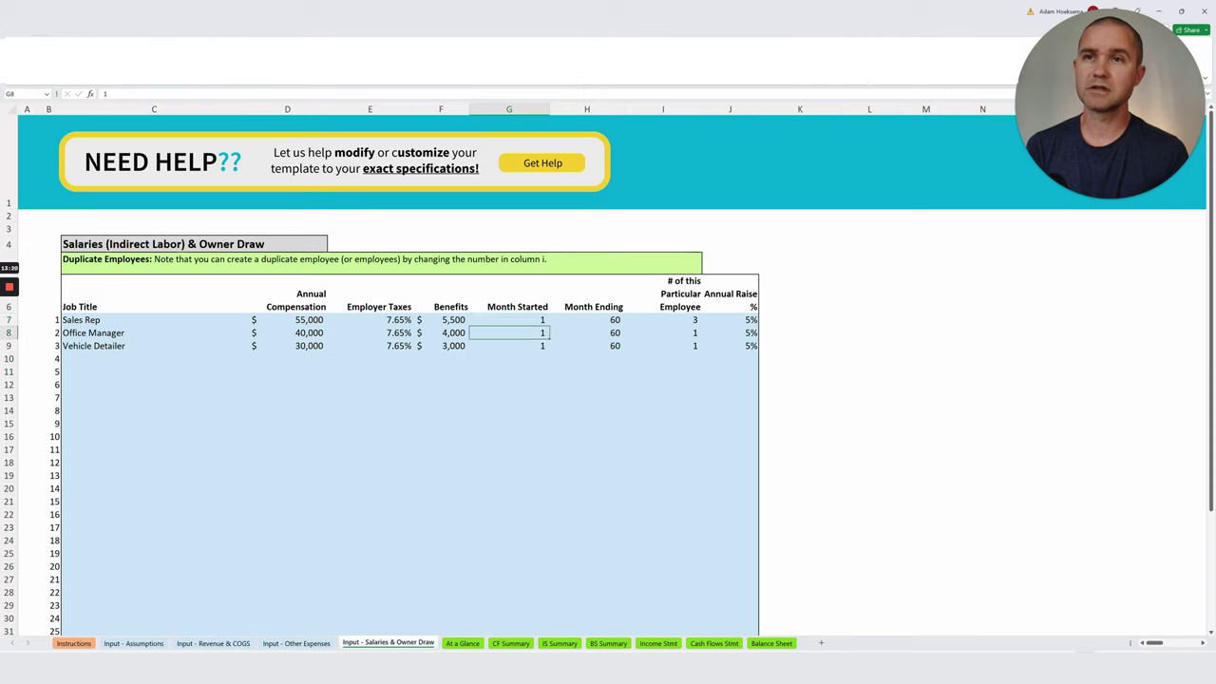
key(Down)
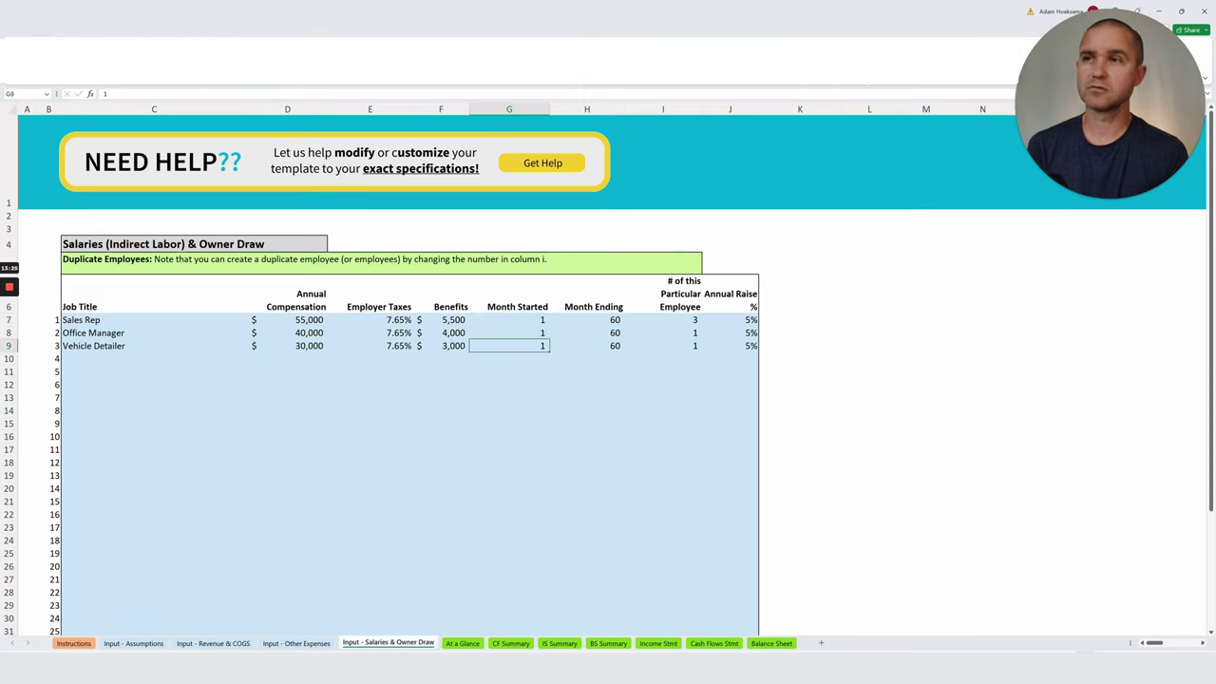
text(6)
key(Return)
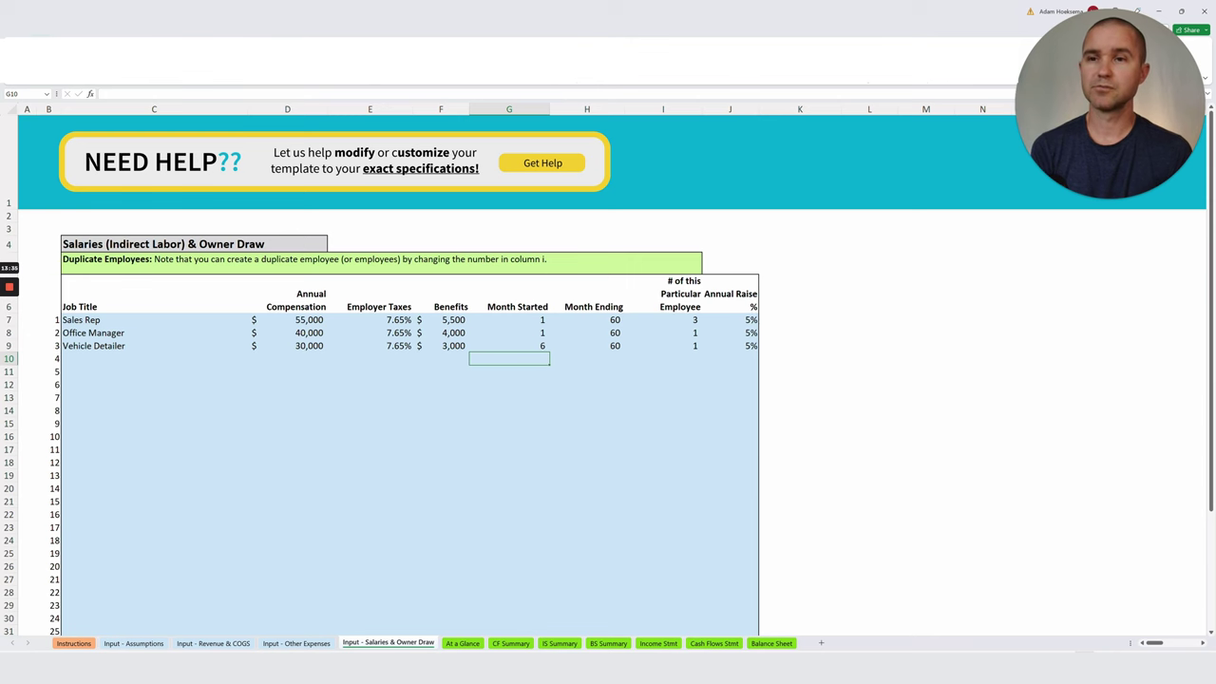
Return to the At a Glance sheet and scroll to the Profit and Loss summary at the top.
click(456, 644)
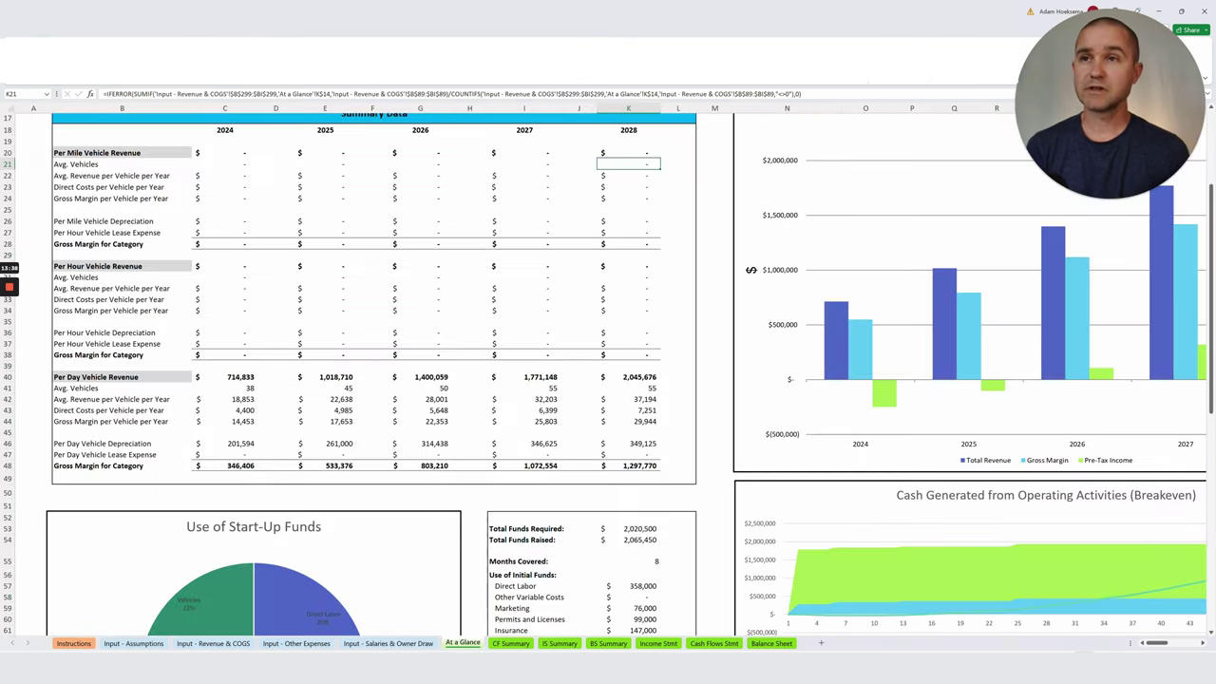
scroll(608, 370, up, 5)
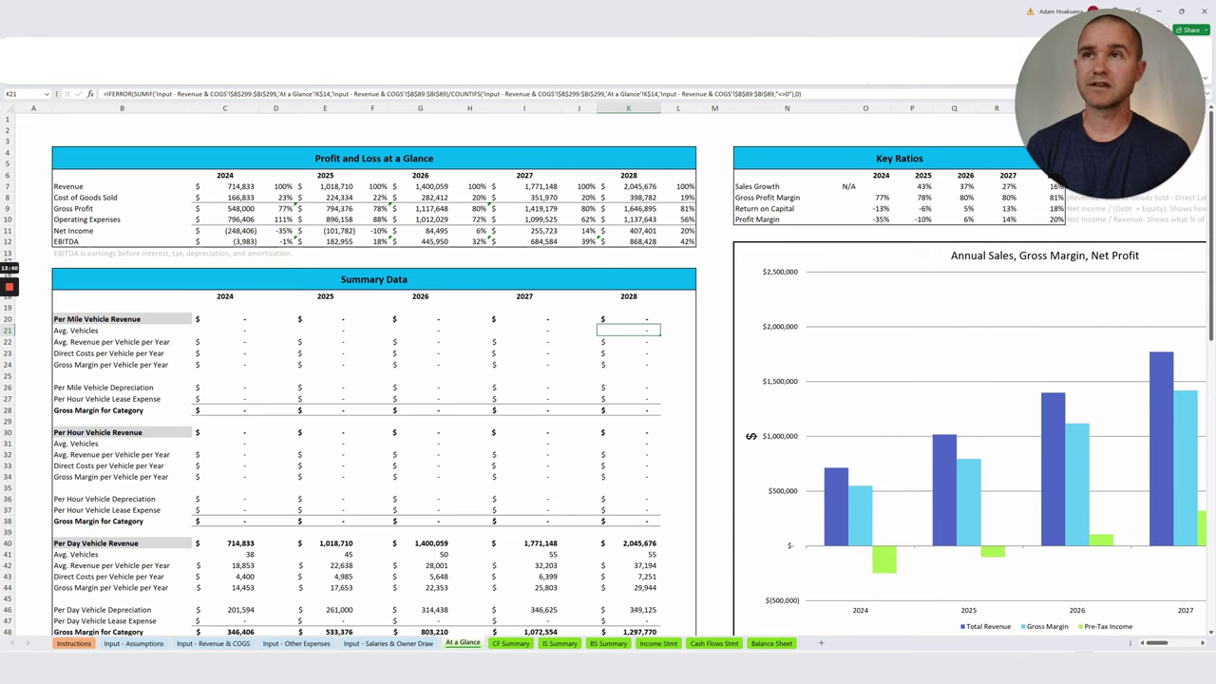